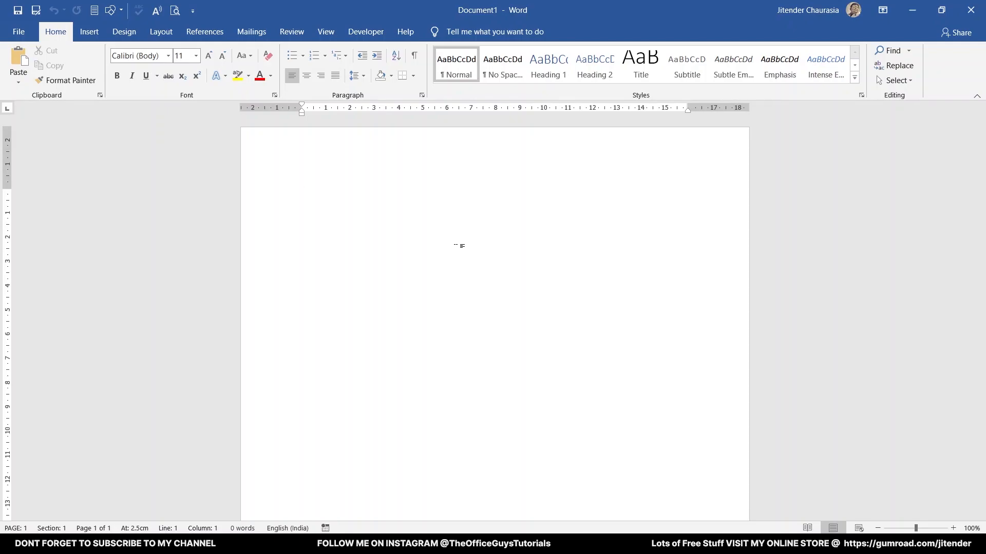
# - Write the numbered heading "1. Introduction" in the Heading 1 style on the first line
pyautogui.click(548, 64)
pyautogui.write('In')
pyautogui.press('BackSpace')
pyautogui.press('BackSpace')
pyautogui.write('Ch')
pyautogui.press('BackSpace')
pyautogui.press('BackSpace')
pyautogui.write('1.')
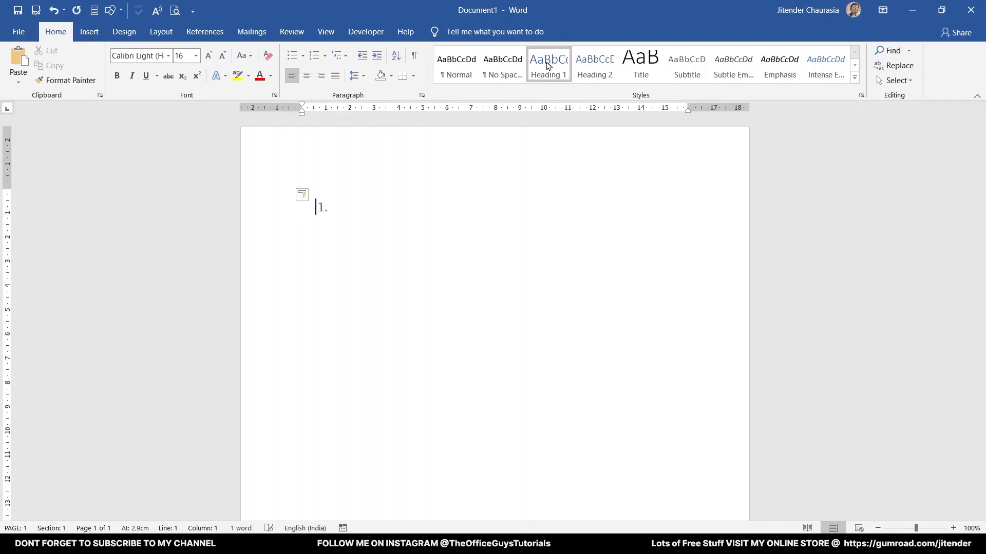
pyautogui.write(' Introduction')
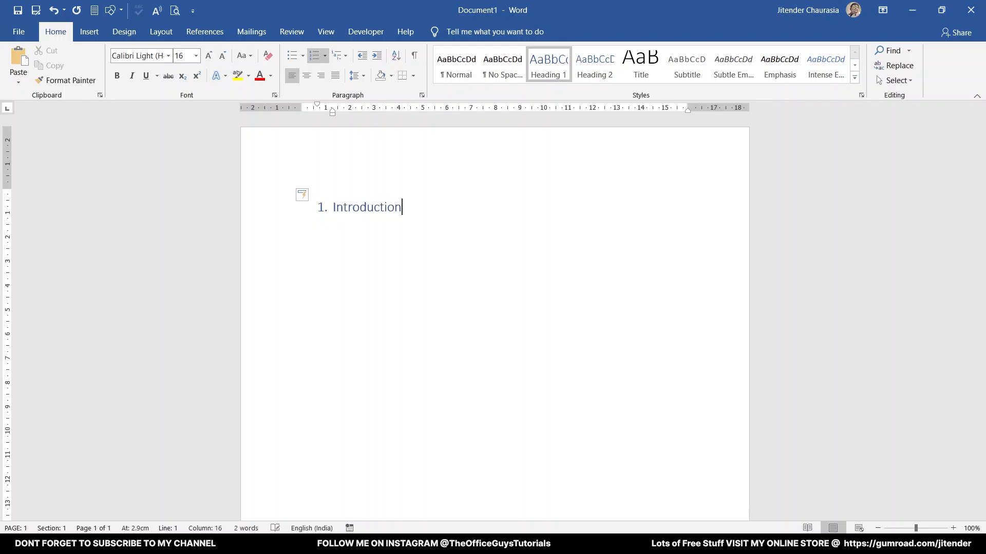
pyautogui.press('Return')
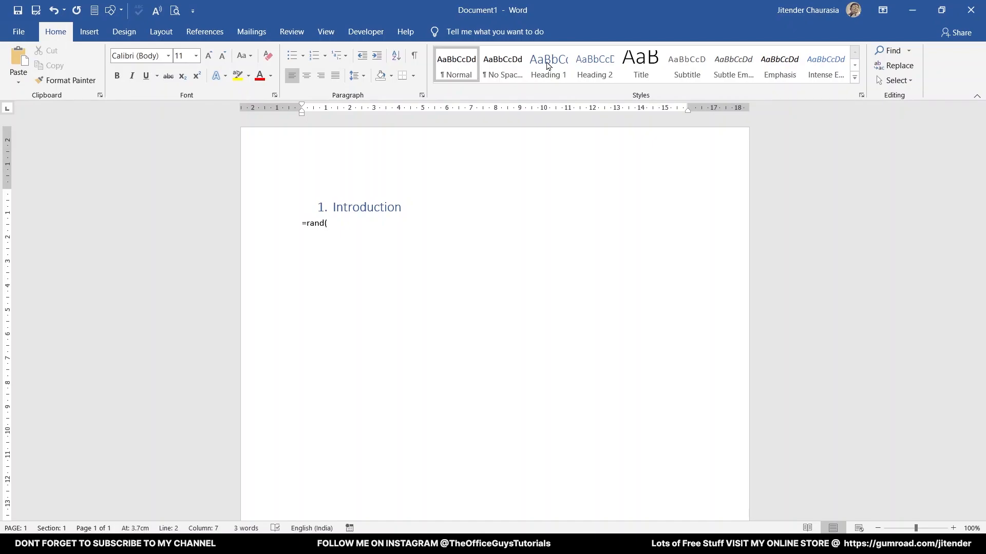
# - Generate filler text under the Introduction heading with =rand(5,8)
pyautogui.write('=rand(5,8')
pyautogui.press('Return')
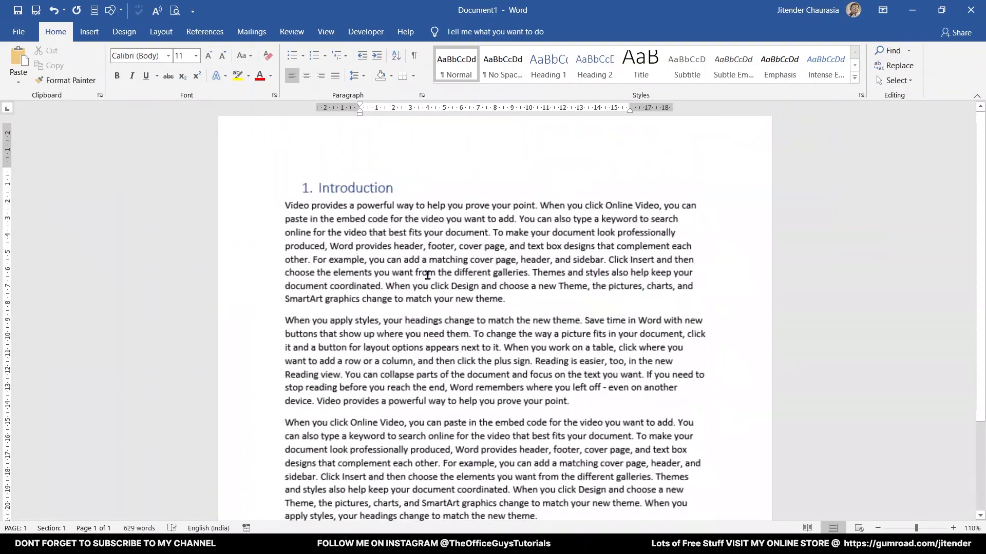
pyautogui.scroll(-9, 427, 275)
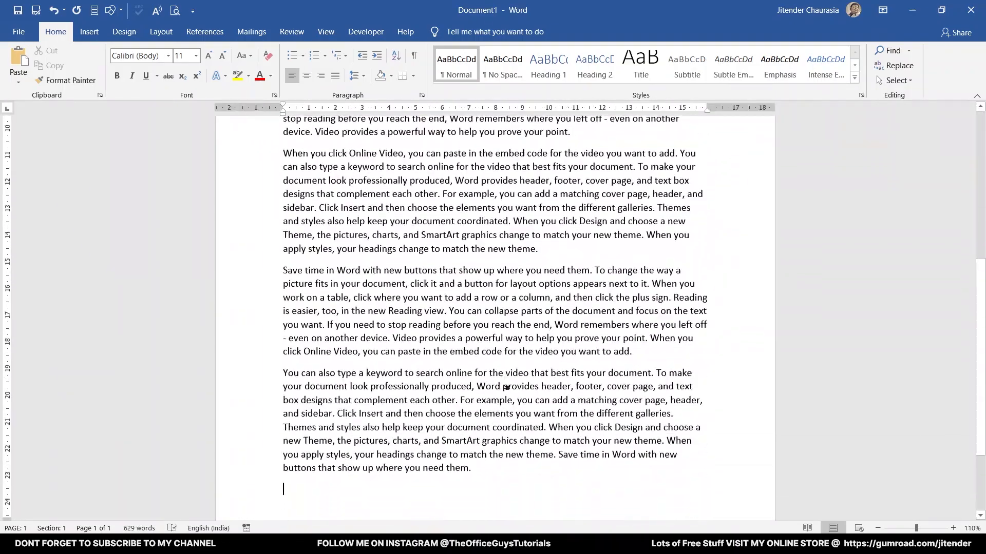
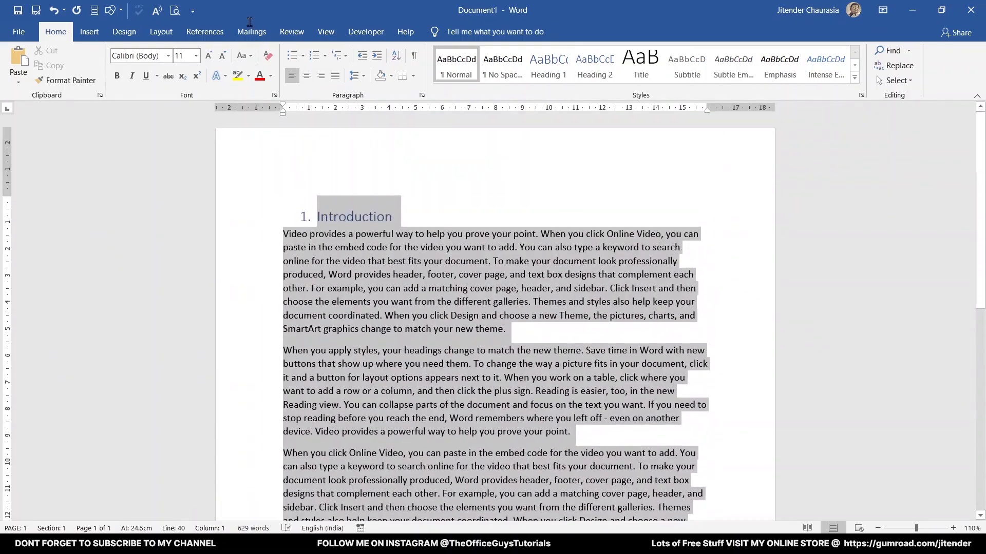
# - Copy the heading with all body paragraphs and paste the copy at the end of the document
pyautogui.scroll(-10, 501, 355)
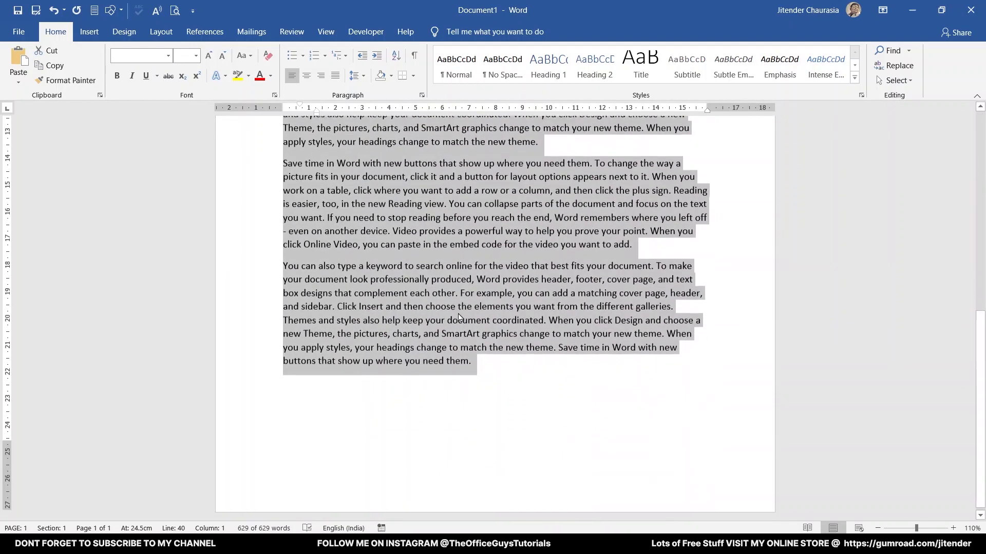
pyautogui.click(501, 355)
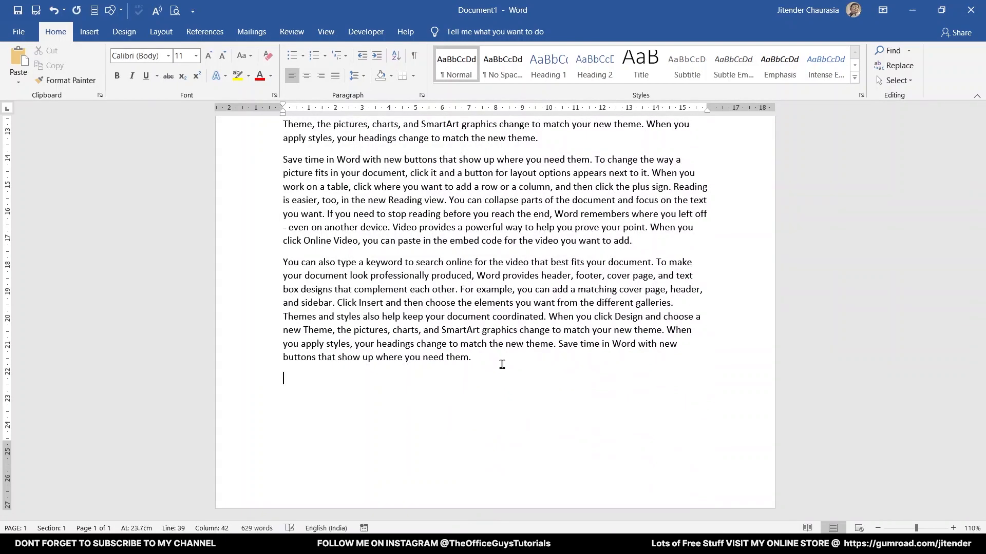
pyautogui.scroll(5, 502, 362)
pyautogui.hotkey('ctrl', 'v')
pyautogui.scroll(-9, 501, 365)
pyautogui.scroll(3, 540, 304)
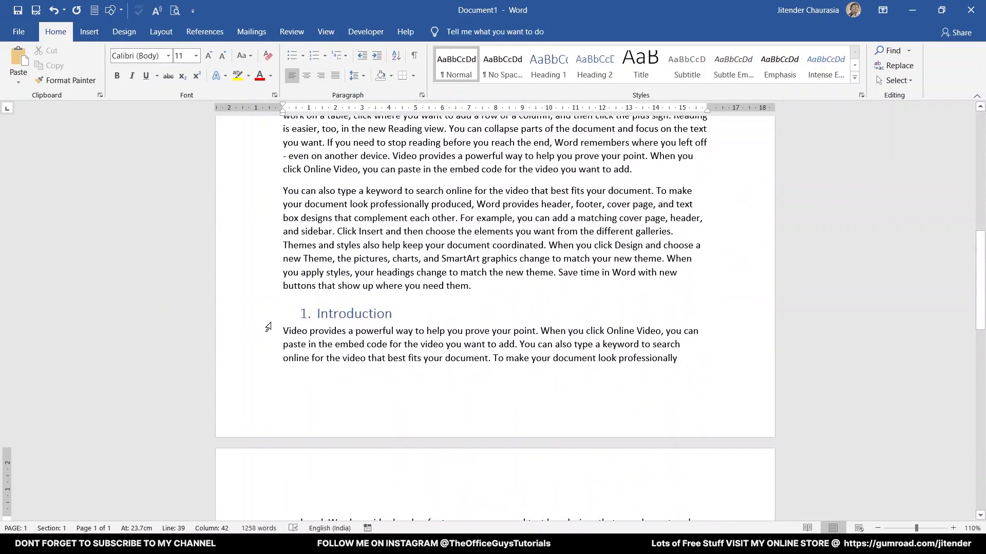
# - Insert a page break after the first section so the second Introduction heading starts on a new page
pyautogui.click(539, 288)
pyautogui.hotkey('ctrl', 'Return')
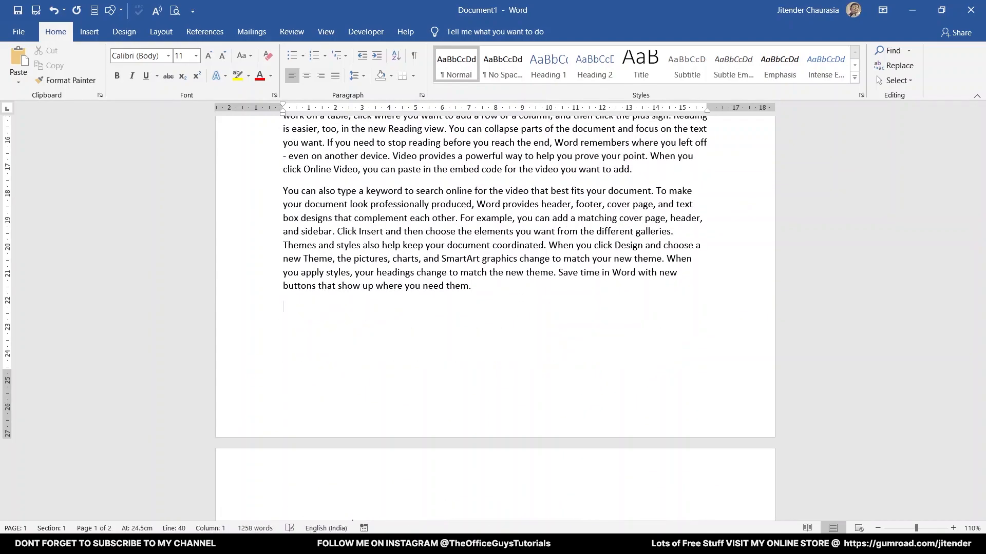
pyautogui.scroll(-6, 532, 299)
pyautogui.scroll(-3, 532, 299)
pyautogui.scroll(2, 318, 226)
# - Continue the list numbering on the second page's heading and rename that heading "Literature Review"
pyautogui.click(305, 221)
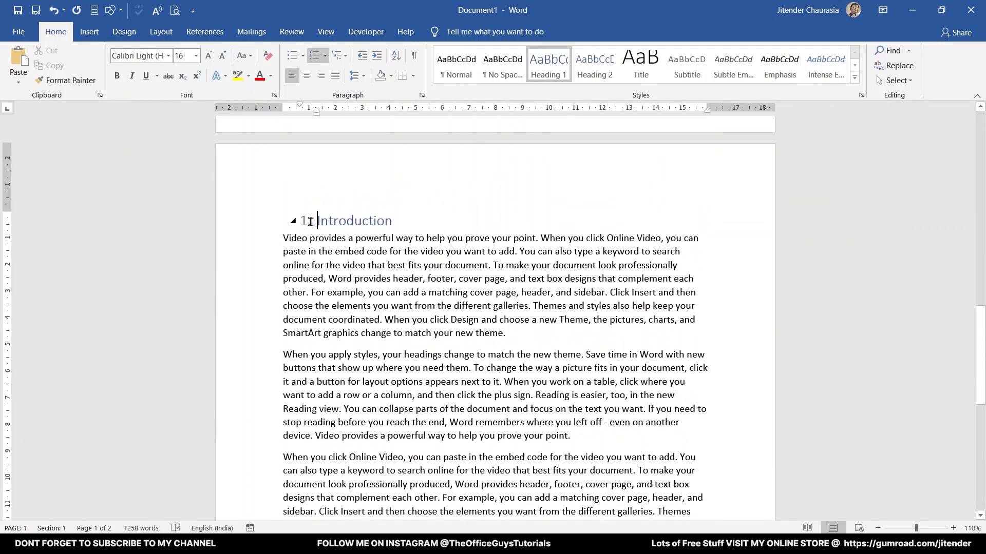
pyautogui.rightClick(305, 221)
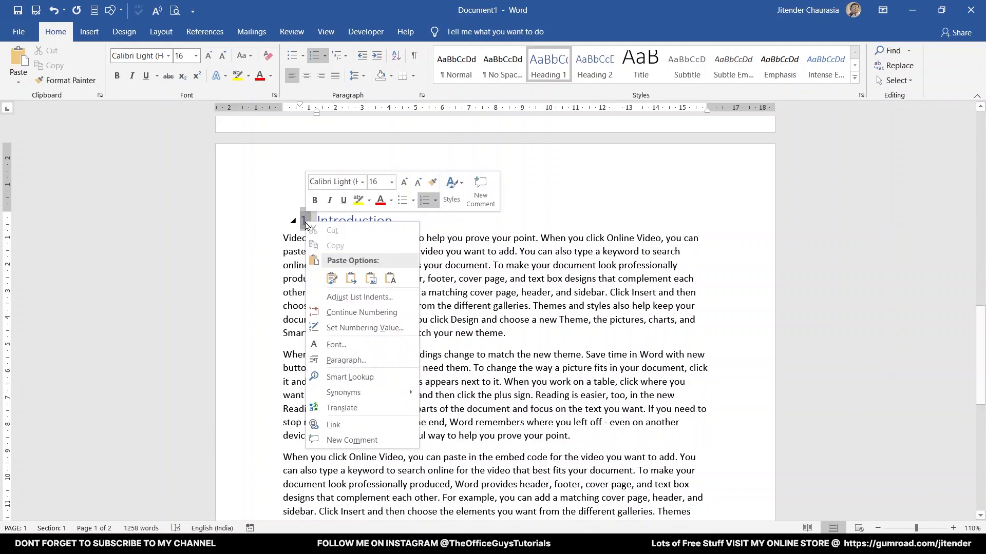
pyautogui.click(339, 312)
pyautogui.hotkey('shift', 'End')
pyautogui.write('Literature Revi')
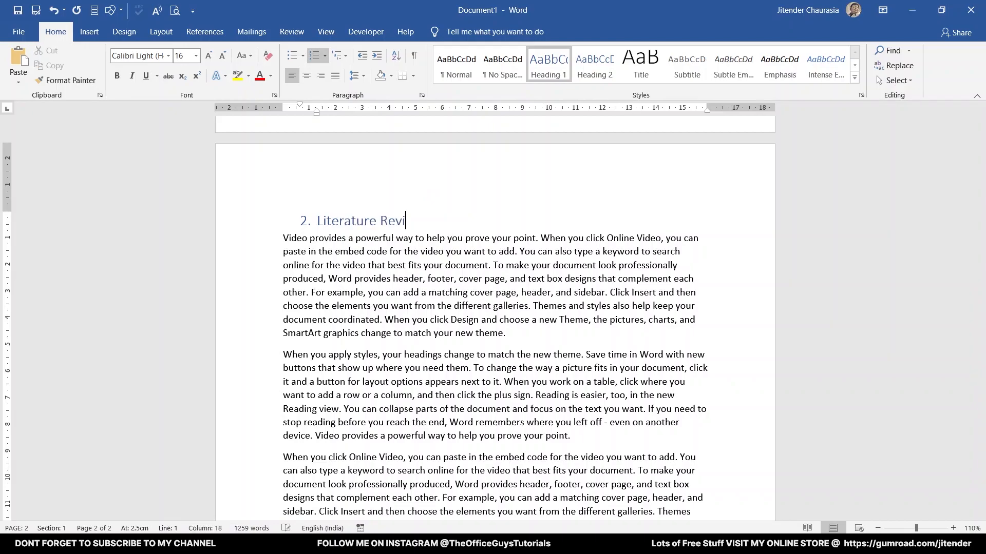
# - Insert a page break after the Literature Review section and paste another copy of the Introduction section on the new page
pyautogui.scroll(-12, 499, 381)
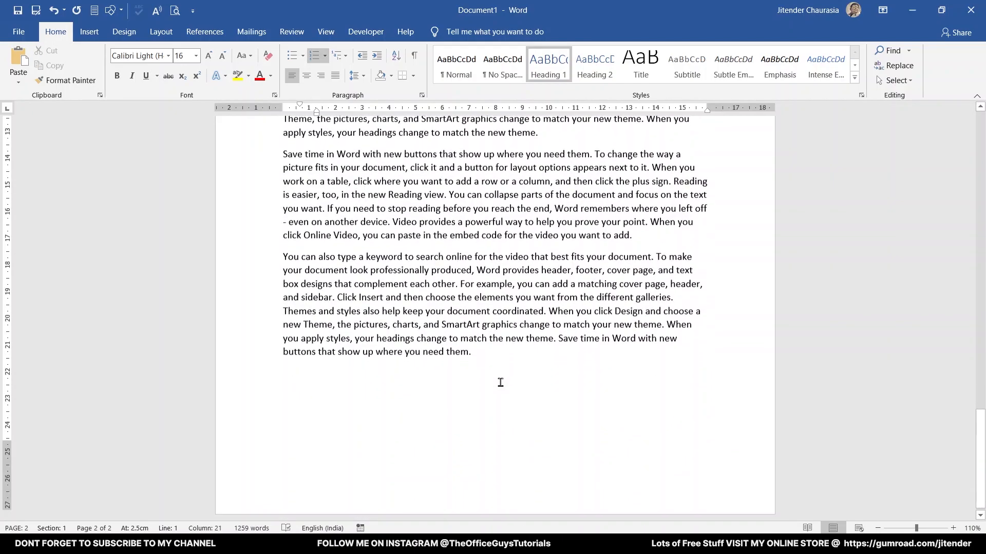
pyautogui.click(519, 347)
pyautogui.hotkey('ctrl', 'Return')
pyautogui.scroll(10, 519, 346)
pyautogui.hotkey('ctrl', 'v')
# - Continue the list numbering on the third page's heading and rename that heading "Materials and Methodoloy"
pyautogui.click(309, 370)
pyautogui.rightClick(306, 368)
pyautogui.press('Escape')
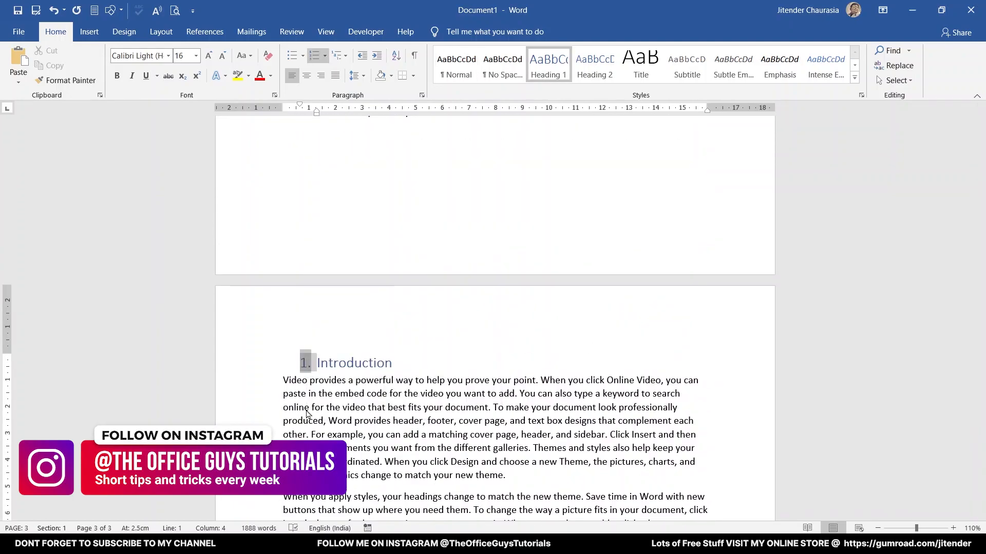
pyautogui.rightClick(304, 369)
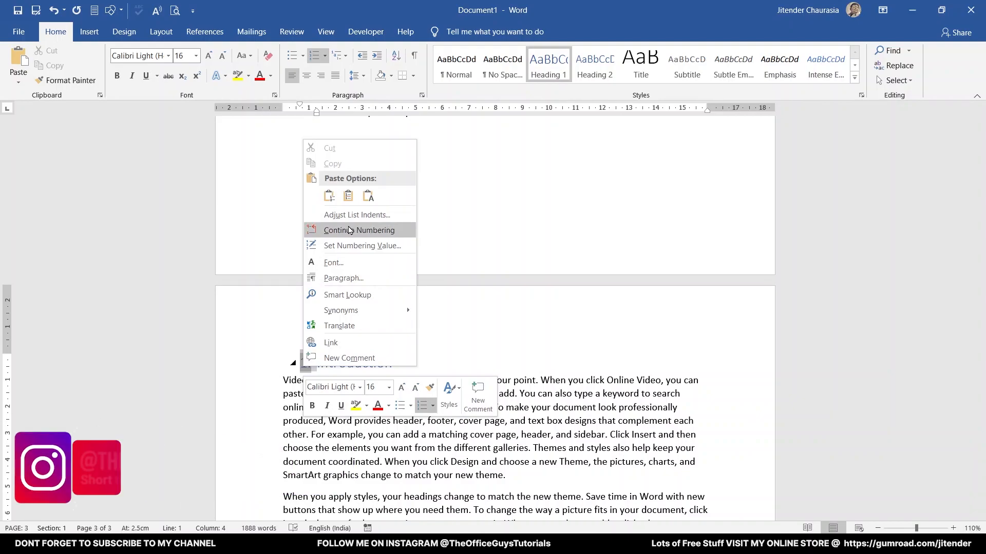
pyautogui.click(349, 230)
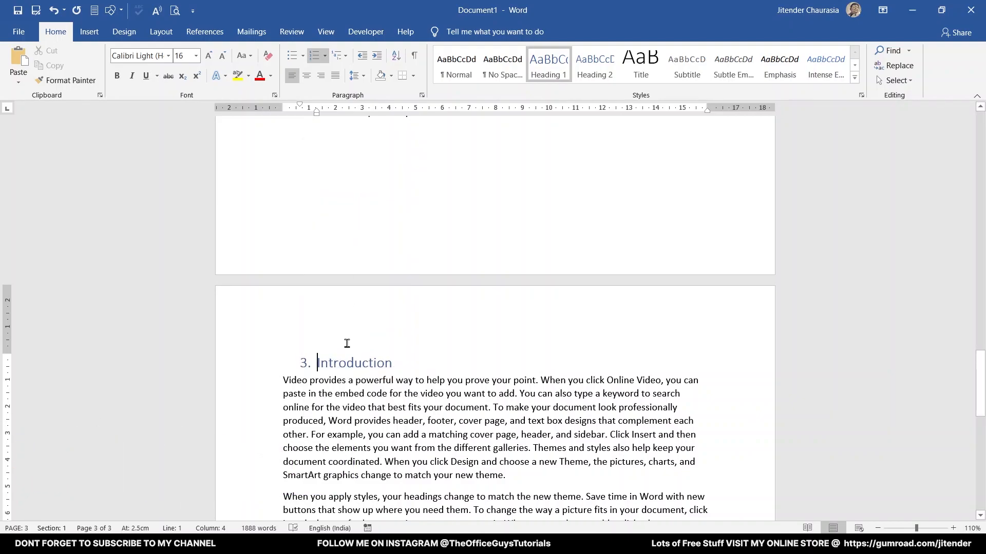
pyautogui.doubleClick(347, 344)
pyautogui.write('Materials and Methodoloy')
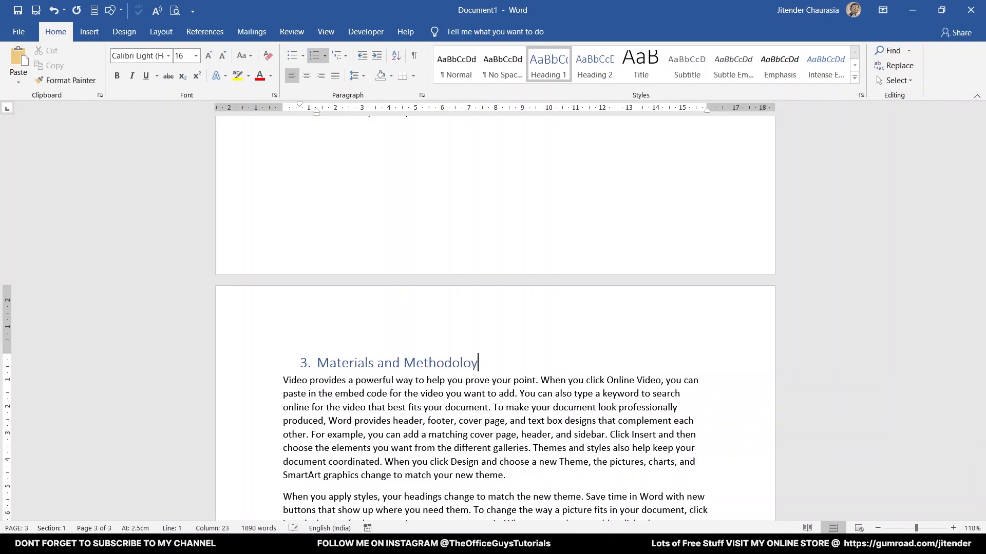
# - Format the Introduction heading on the first page in Times New Roman, bold and black
pyautogui.click(348, 436)
pyautogui.scroll(10, 348, 436)
pyautogui.scroll(-4, 445, 258)
pyautogui.hotkey('ctrl', 'Home')
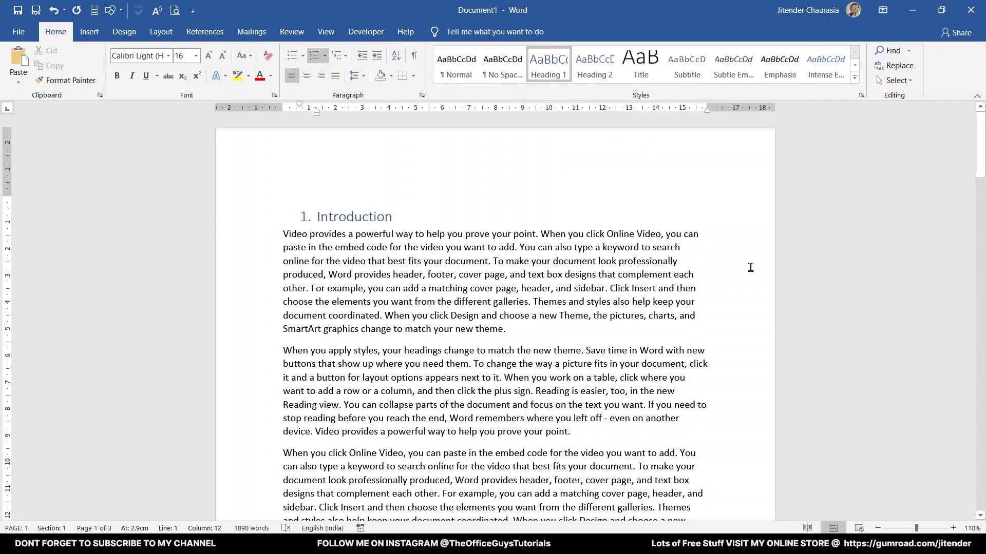
pyautogui.tripleClick(359, 216)
pyautogui.click(383, 171)
pyautogui.write('Times New Ro')
pyautogui.press('Return')
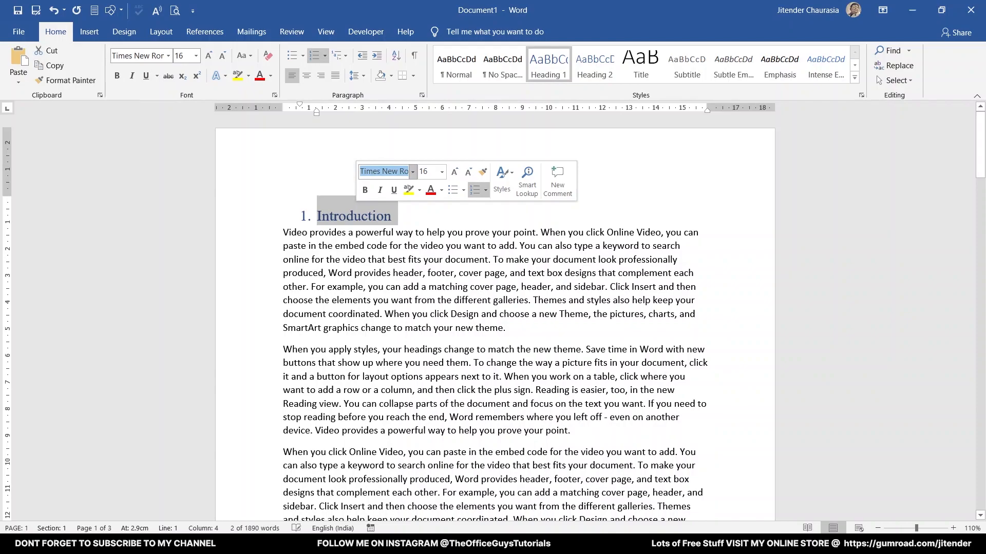
pyautogui.click(365, 190)
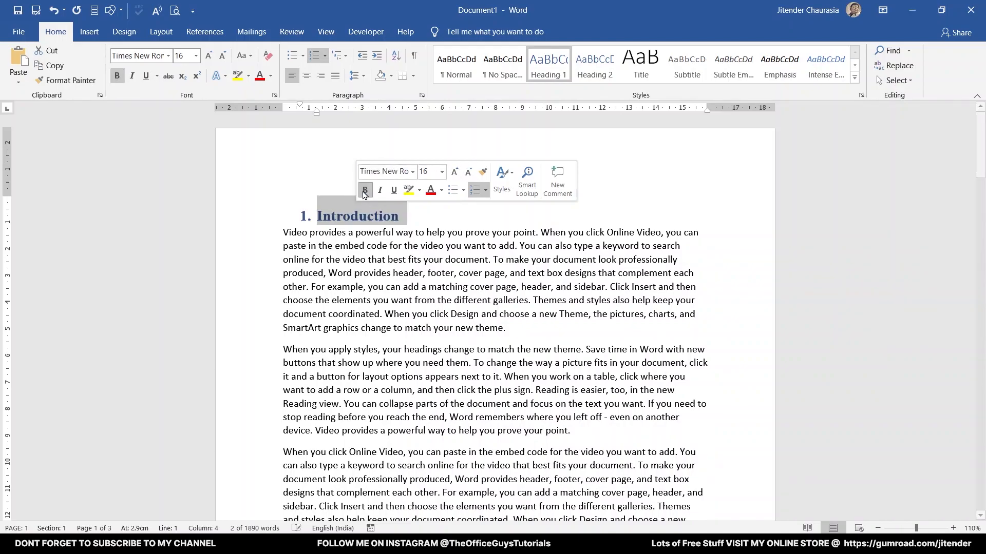
pyautogui.click(270, 76)
pyautogui.click(273, 93)
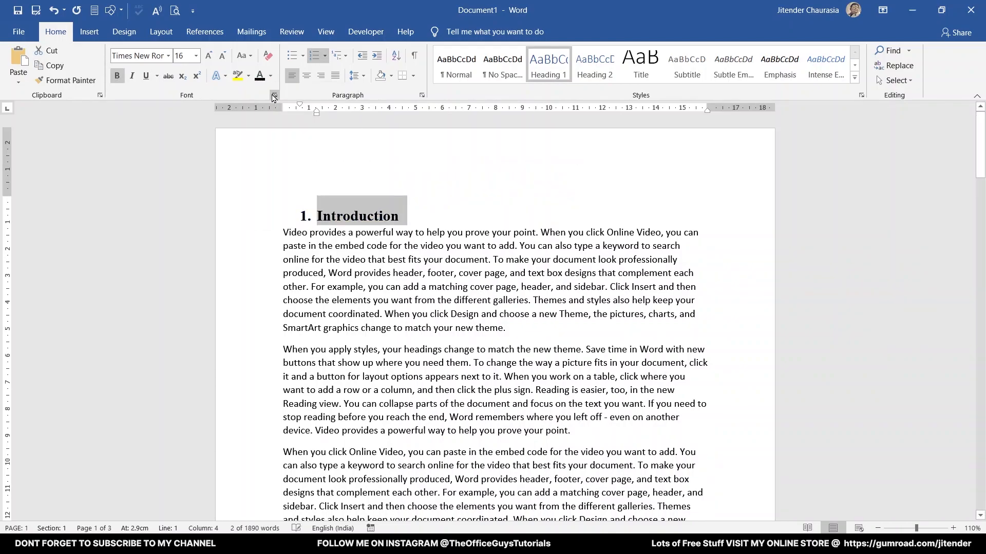
# - Set the Introduction heading's special indentation to (none) and its left indentation to 0 cm
pyautogui.click(422, 95)
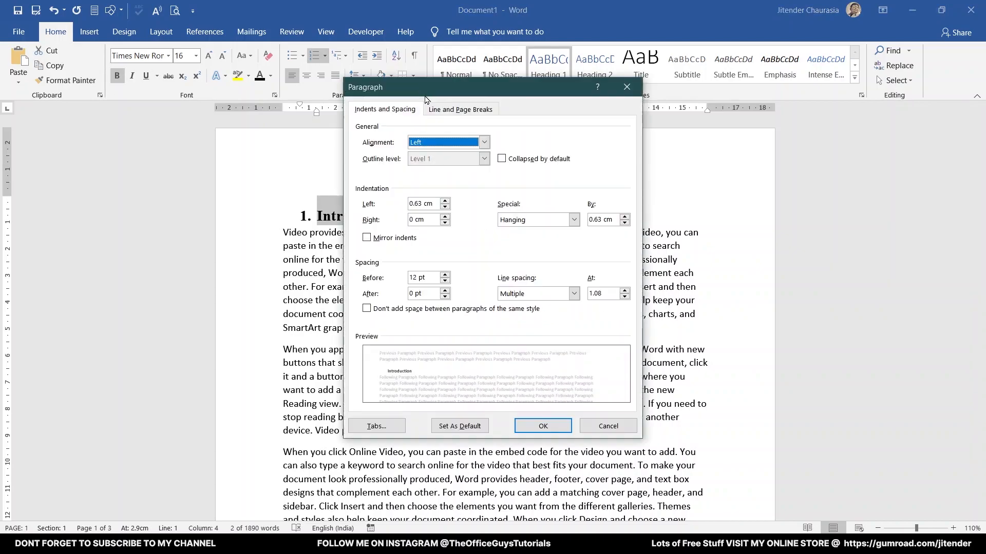
pyautogui.click(574, 221)
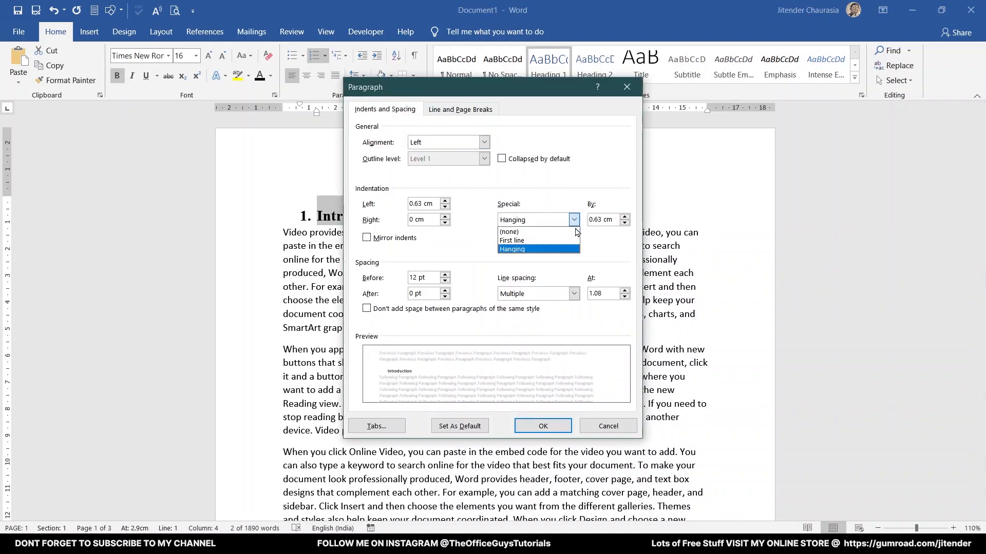
pyautogui.click(516, 233)
pyautogui.click(552, 426)
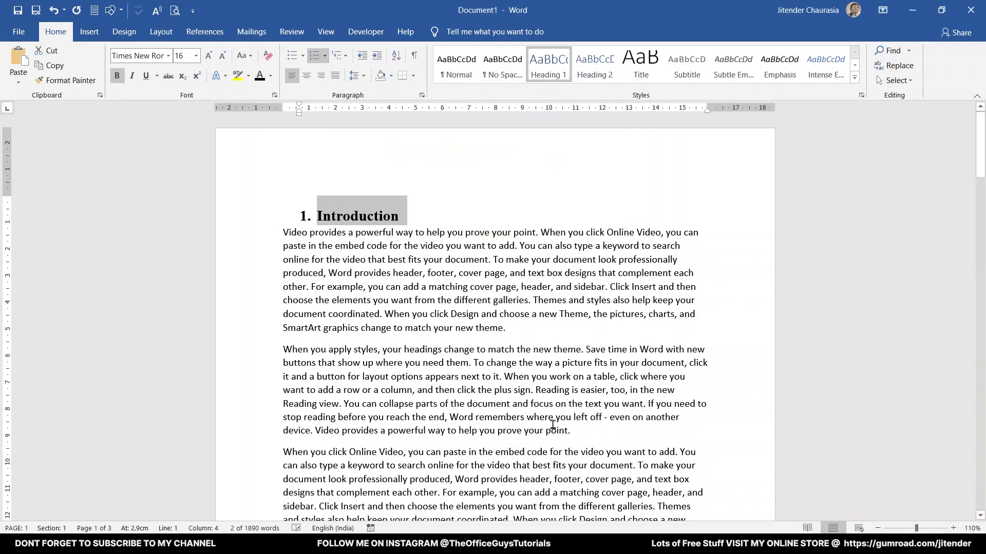
pyautogui.click(423, 95)
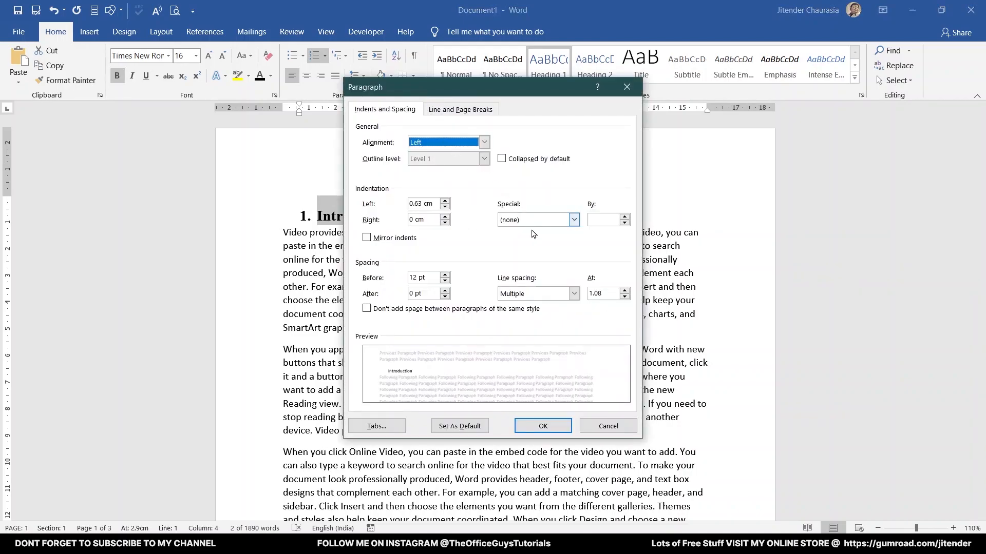
pyautogui.click(444, 207)
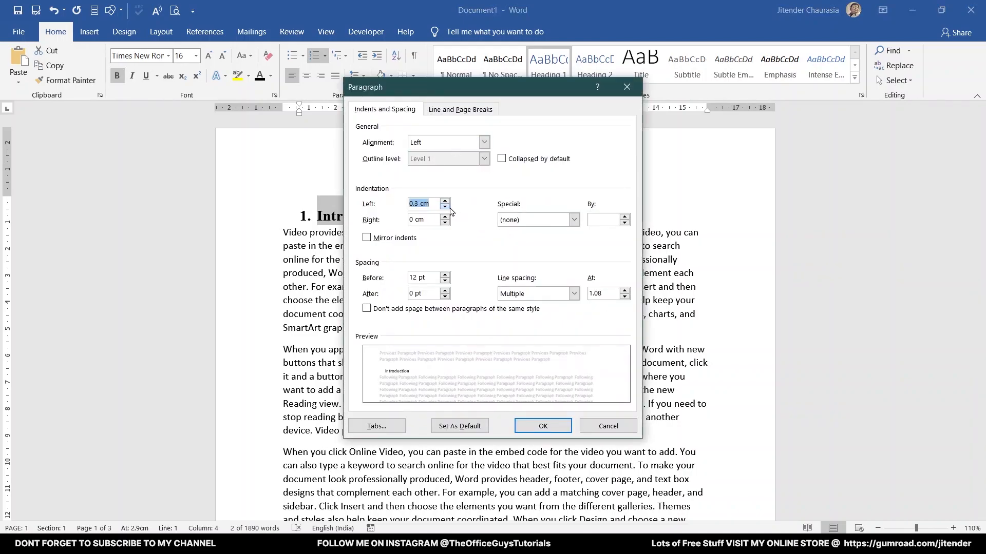
pyautogui.click(445, 207)
pyautogui.click(543, 426)
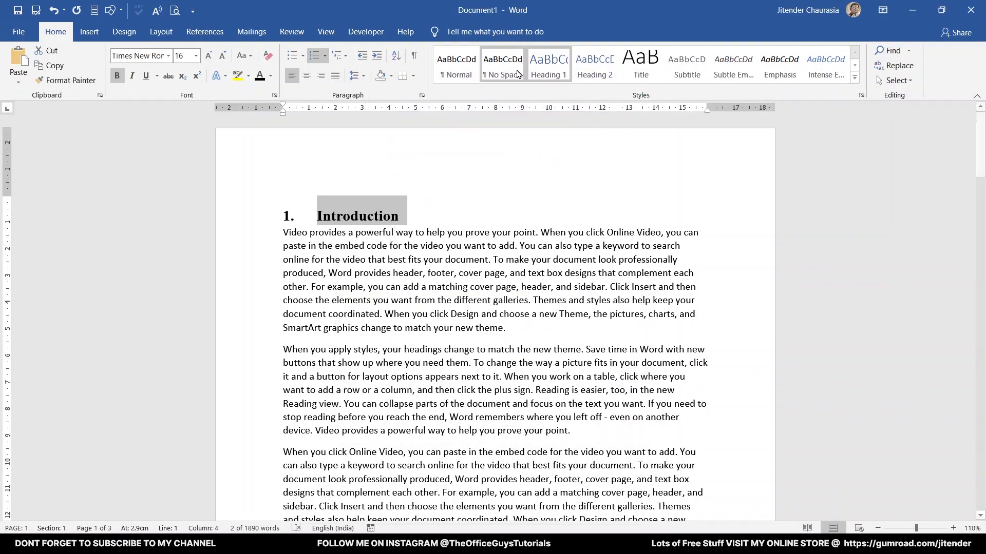
# - Update the Heading 1 style to match the formatted Introduction heading
pyautogui.rightClick(548, 65)
pyautogui.click(569, 76)
pyautogui.click(489, 260)
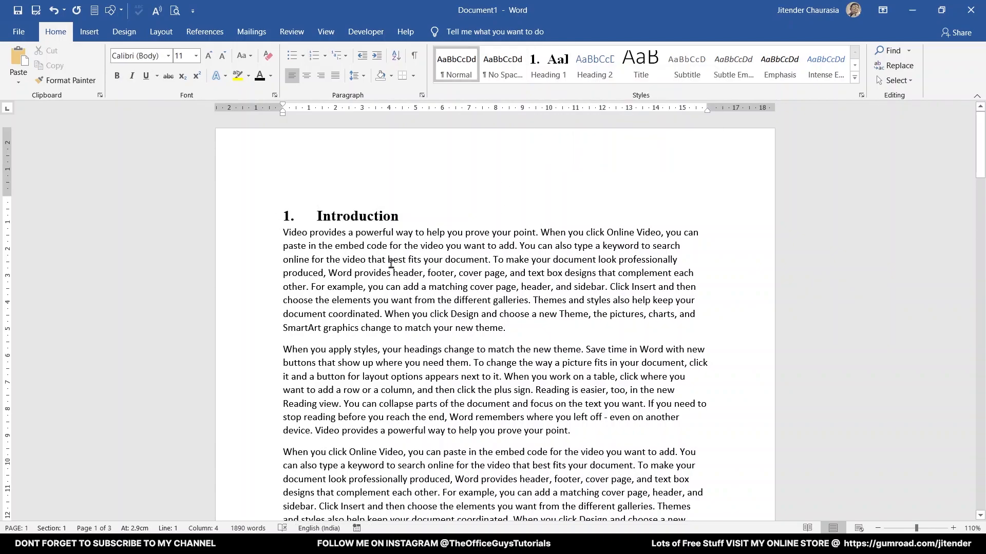
# - Set part of the first body paragraph to Times New Roman, 12 pt, and increase the paragraph's line spacing
pyautogui.moveTo(392, 259); pyautogui.dragTo(508, 298)
pyautogui.click(156, 59)
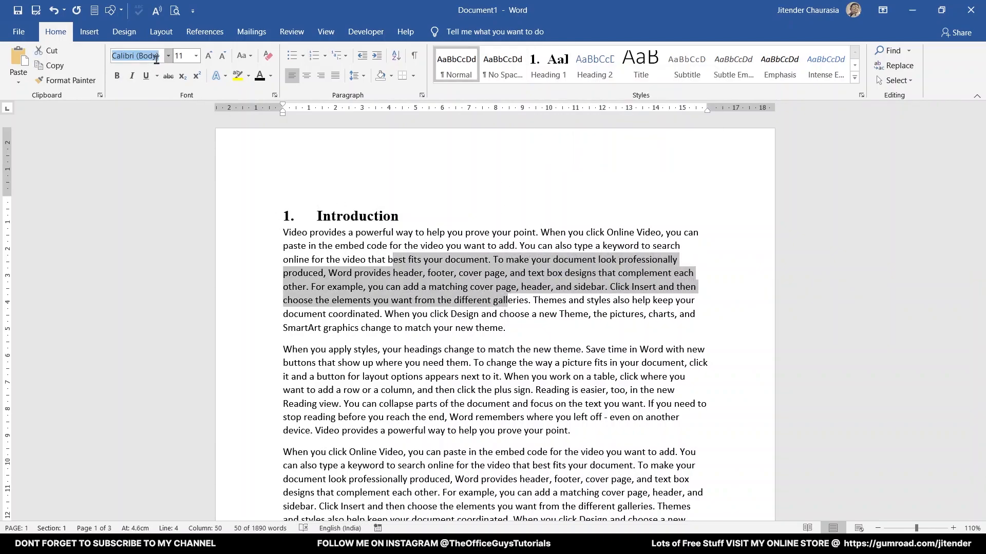
pyautogui.write('Times New Roman')
pyautogui.press('Return')
pyautogui.click(208, 55)
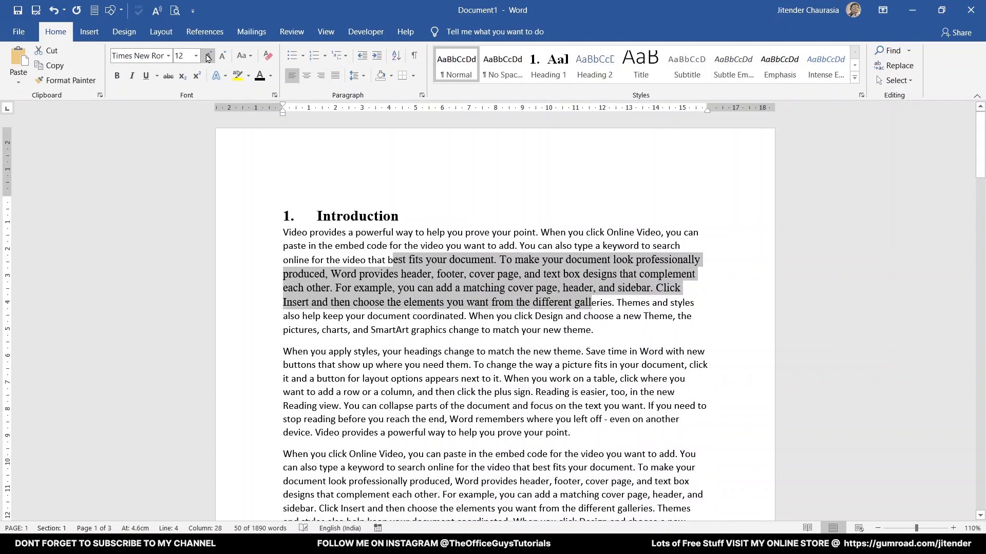
pyautogui.click(365, 77)
pyautogui.click(375, 117)
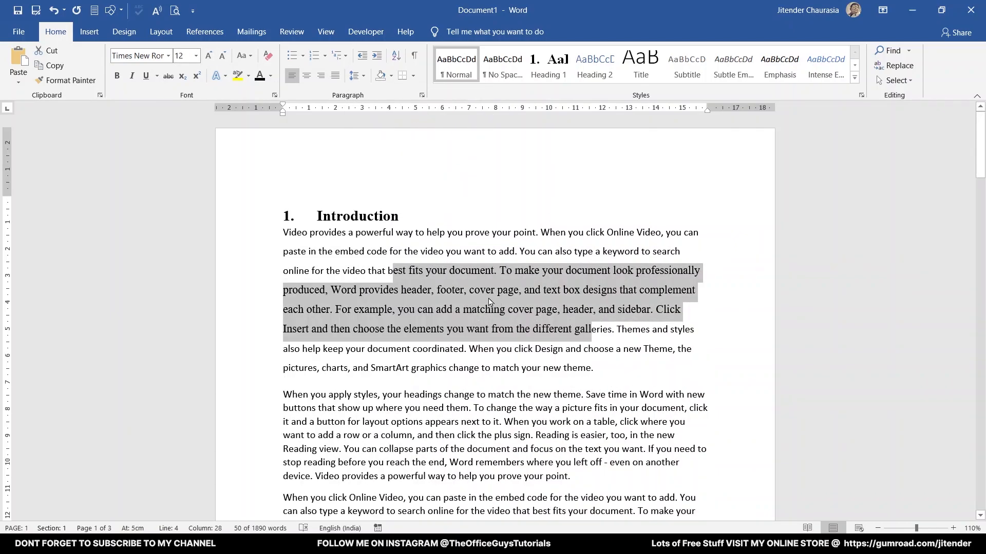
# - Update the Normal style to match the formatted body text, including justified alignment
pyautogui.rightClick(467, 73)
pyautogui.click(493, 81)
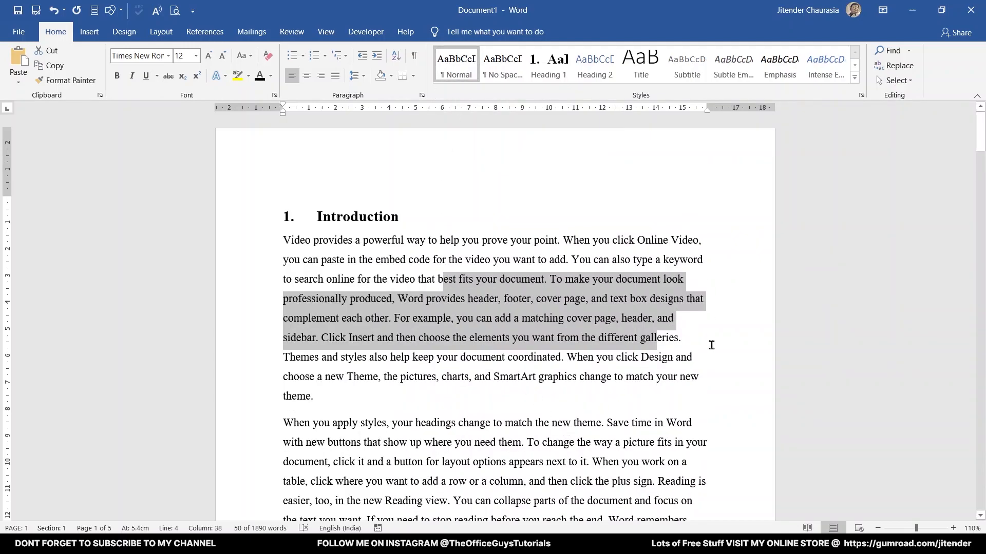
pyautogui.click(338, 78)
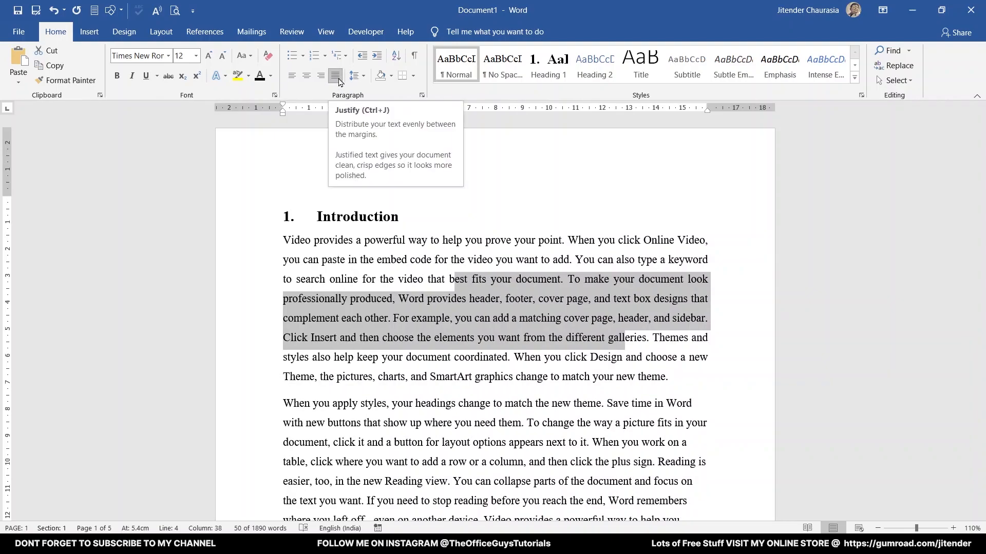
pyautogui.click(459, 218)
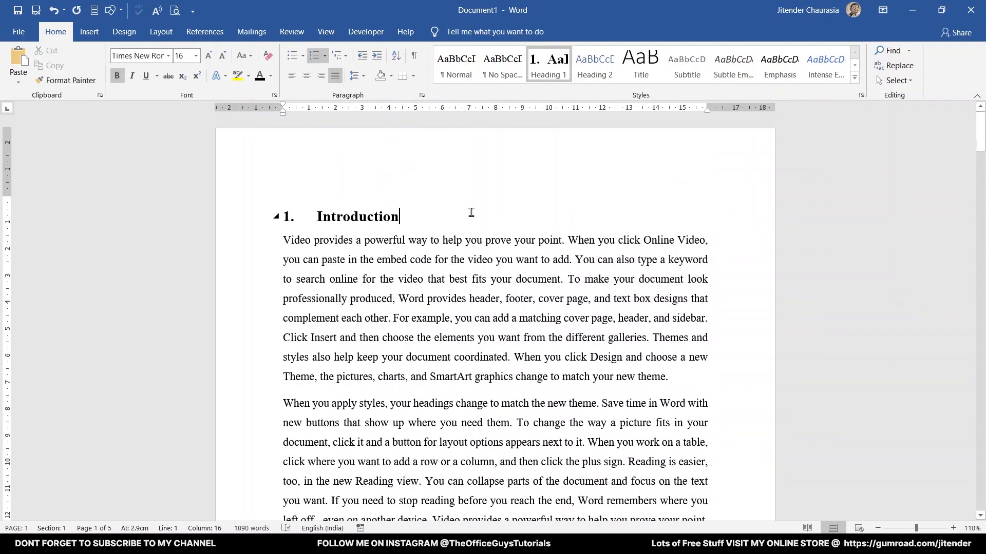
# - Review the heading and body text formatting across the Introduction and Literature Review sections
pyautogui.scroll(-18, 471, 213)
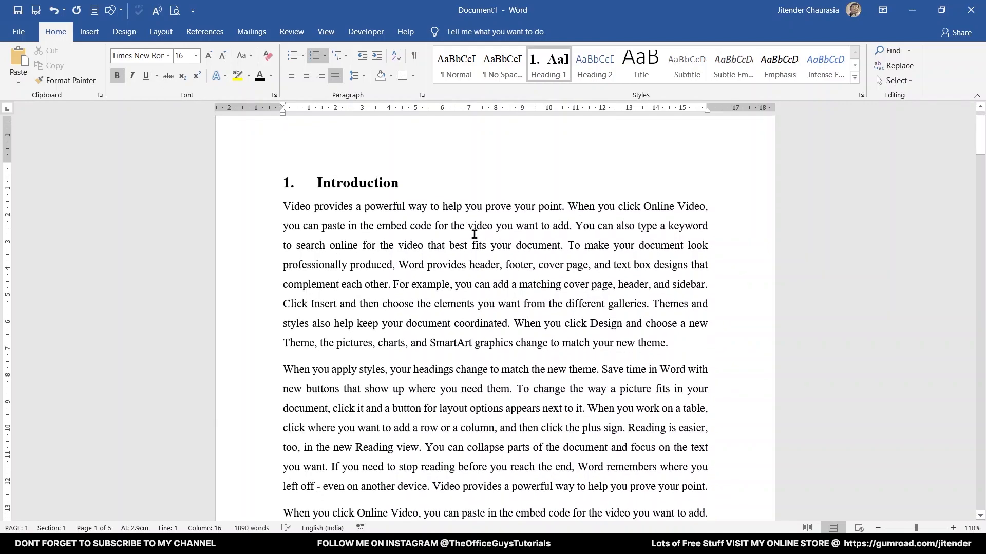
pyautogui.scroll(-4, 474, 234)
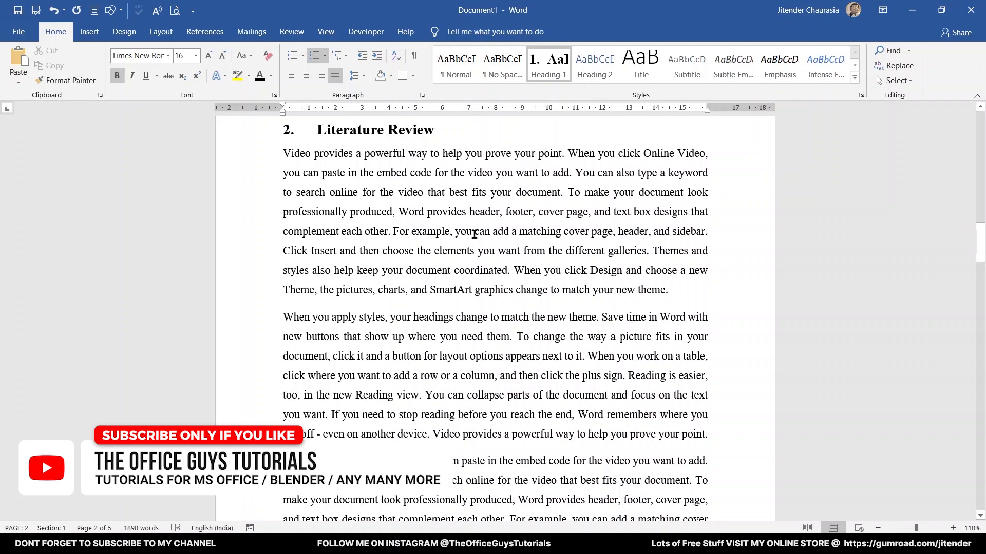
pyautogui.scroll(5, 475, 234)
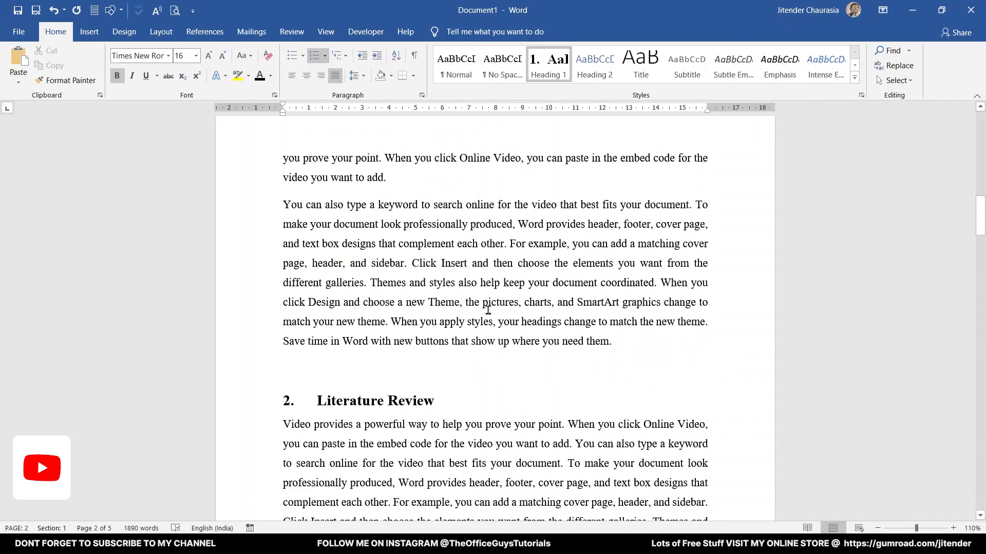
pyautogui.scroll(4, 488, 309)
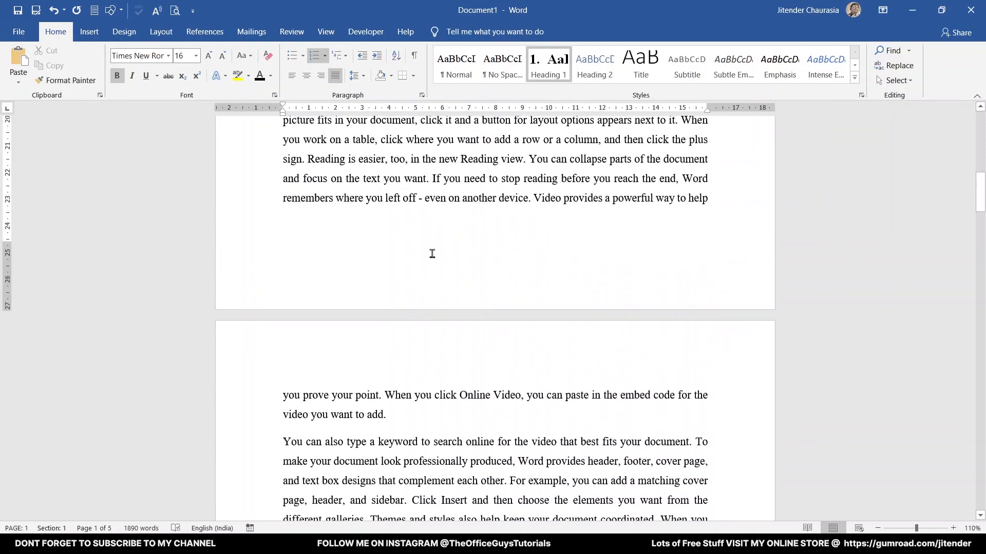
pyautogui.scroll(6, 432, 254)
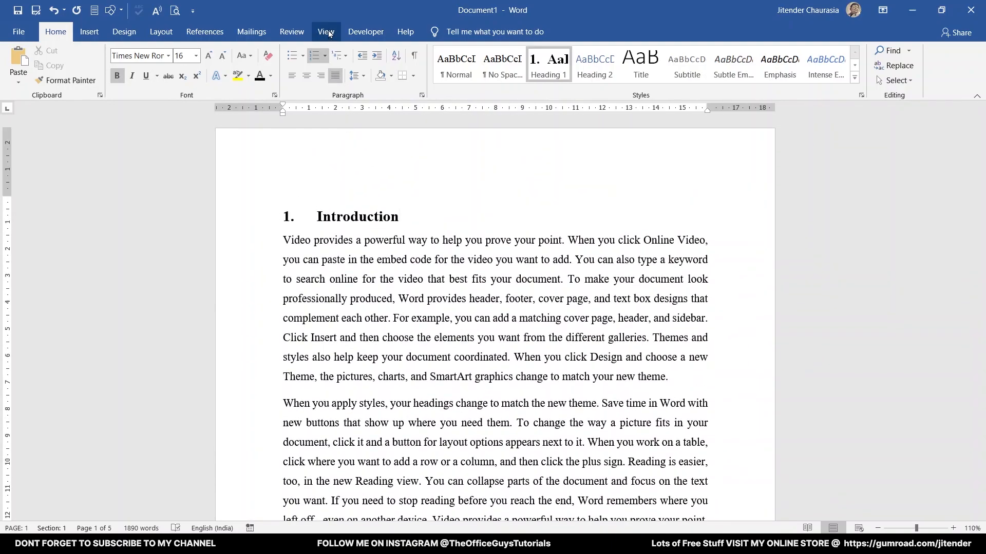
# - Save the document as "Main document" in the Splitting Work Documents folder
pyautogui.click(328, 33)
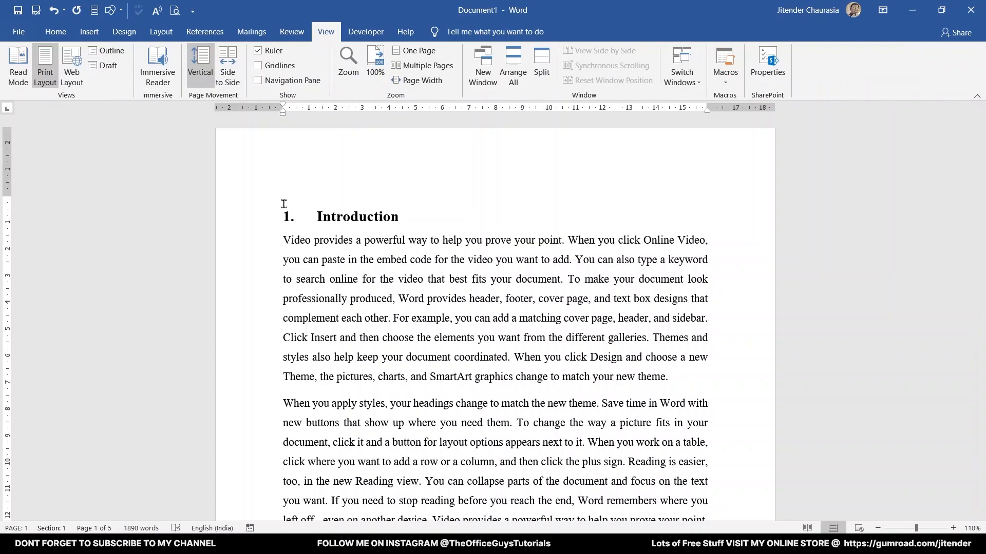
pyautogui.click(405, 319)
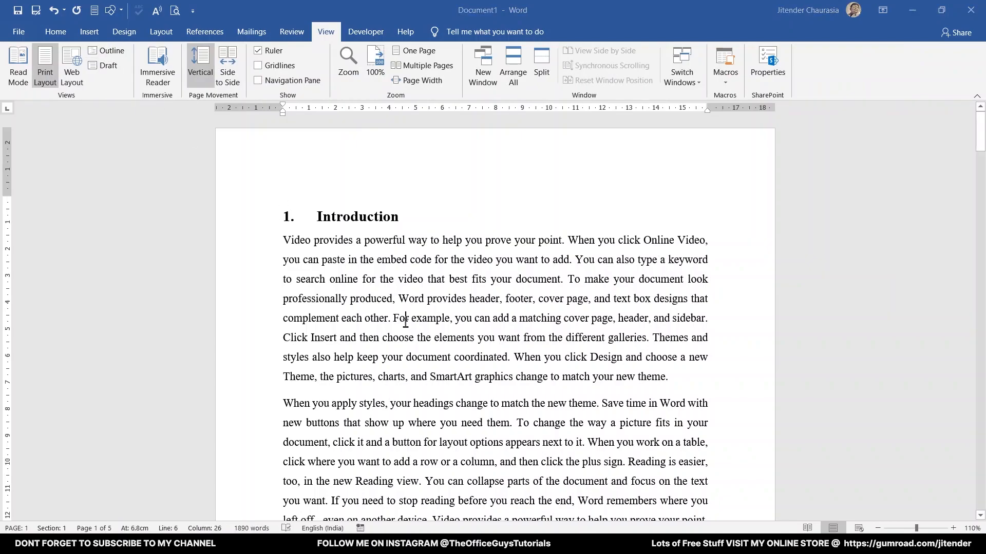
pyautogui.hotkey('ctrl', 's')
pyautogui.click(462, 291)
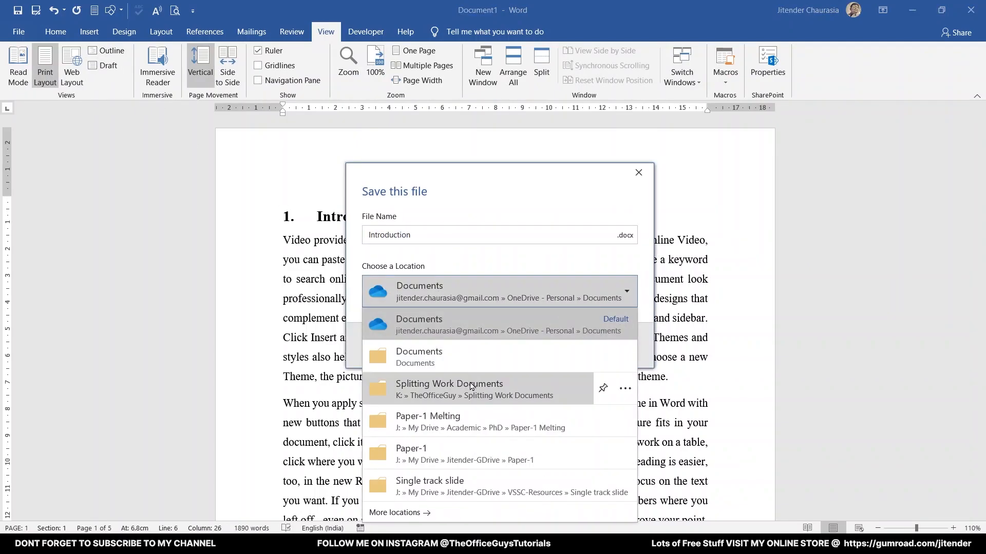
pyautogui.click(471, 387)
pyautogui.doubleClick(427, 234)
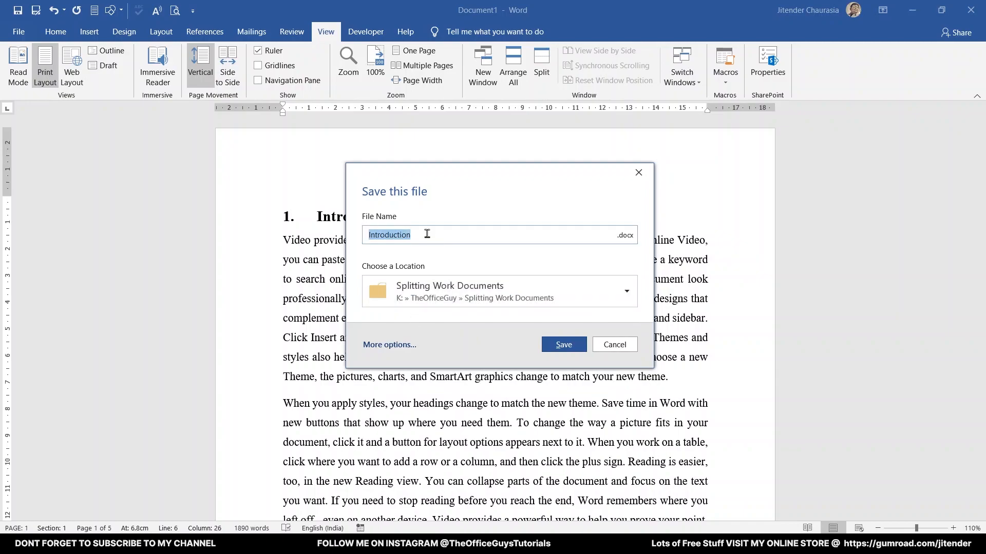
pyautogui.write('Main document')
pyautogui.press('Return')
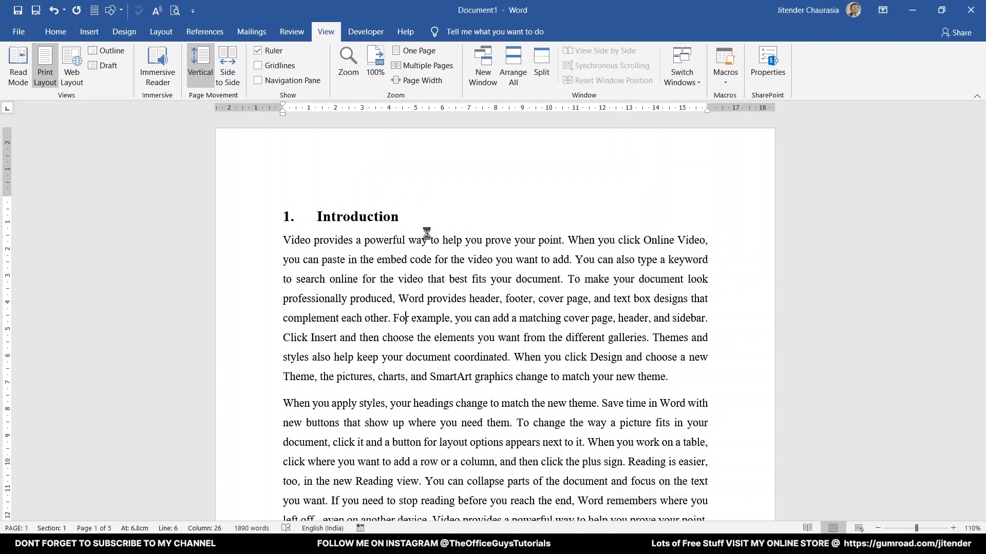
pyautogui.click(415, 259)
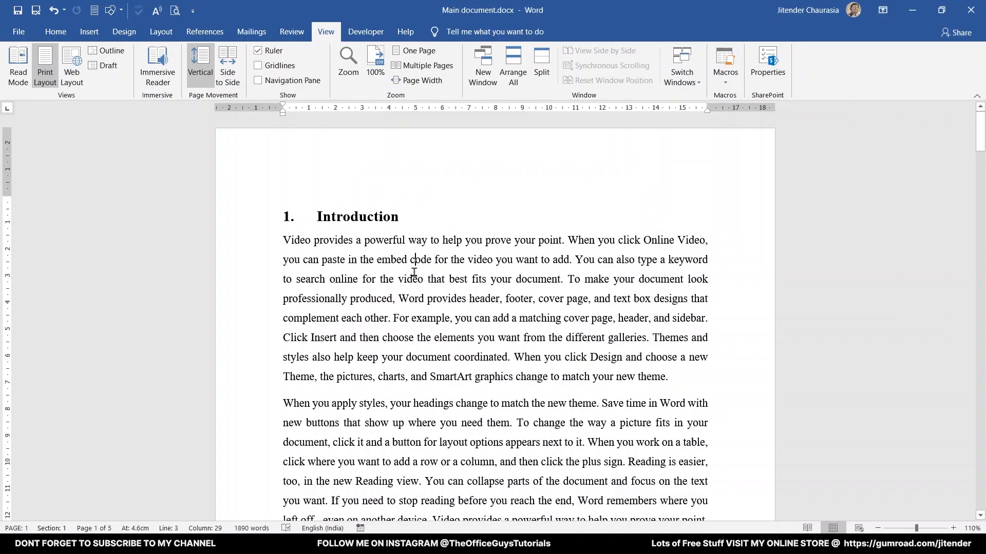
# - Switch to Outline view showing only Level 1 headings, with the master document commands displayed
pyautogui.click(111, 51)
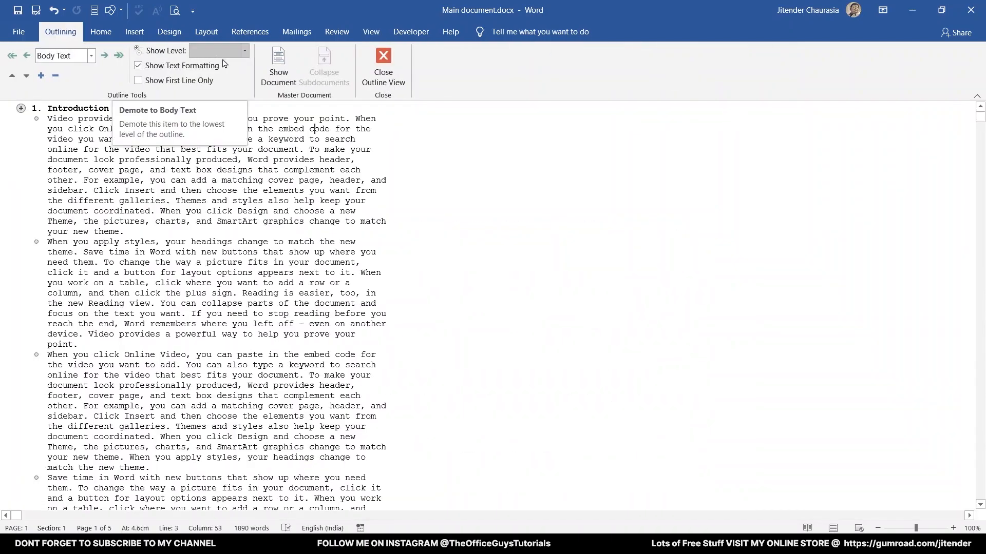
pyautogui.click(244, 50)
pyautogui.click(239, 65)
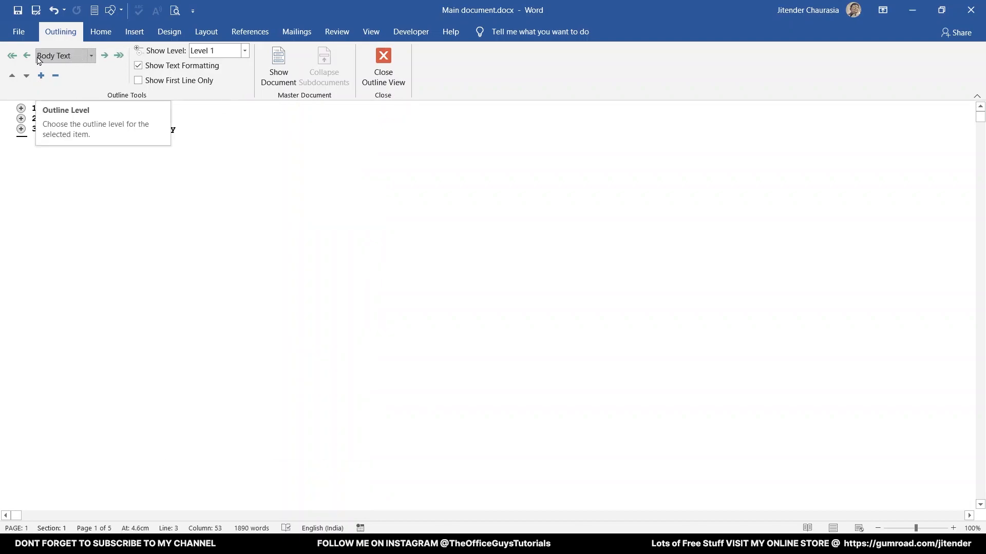
pyautogui.click(281, 71)
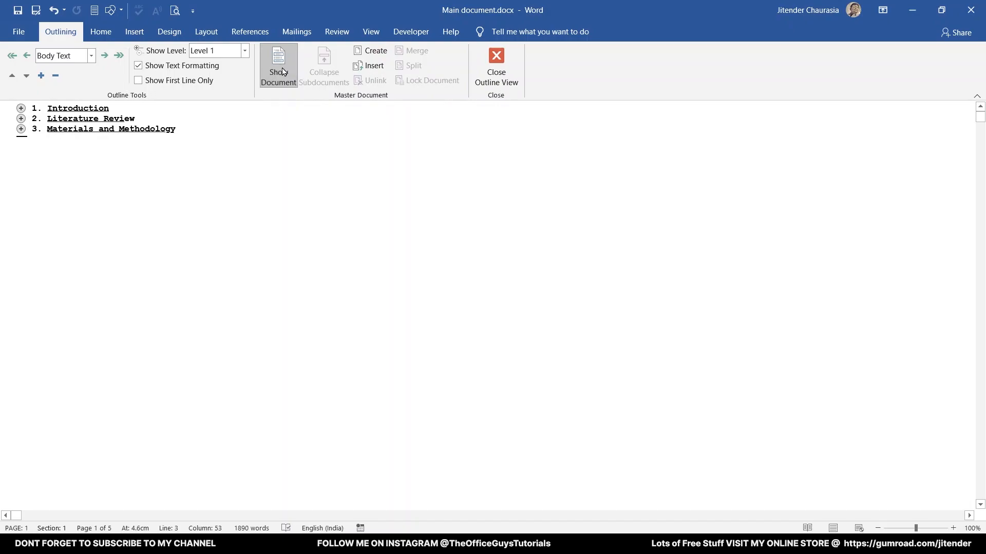
# - Select all the Level 1 headings in the outline and create subdocuments from them
pyautogui.click(370, 52)
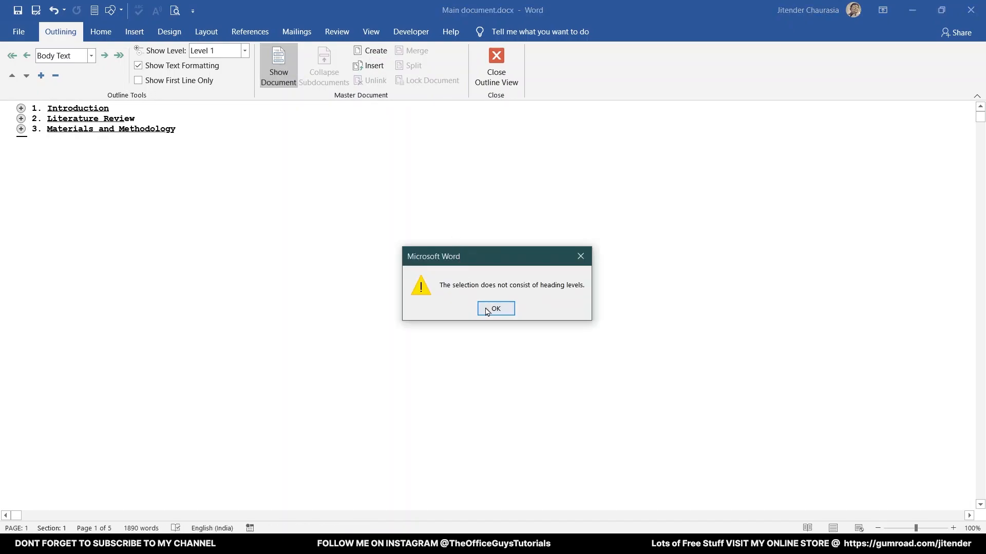
pyautogui.click(490, 310)
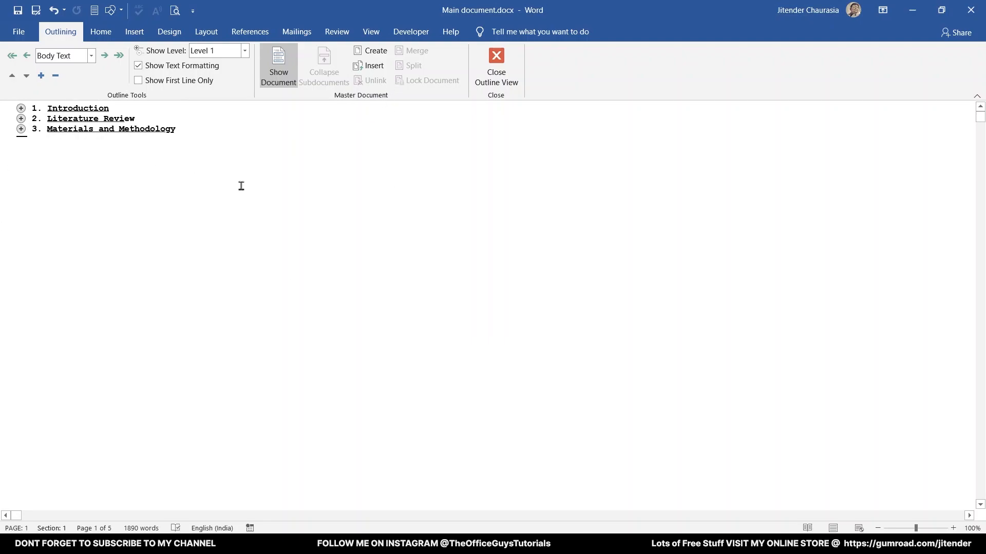
pyautogui.press('Left')
pyautogui.hotkey('ctrl', 'a')
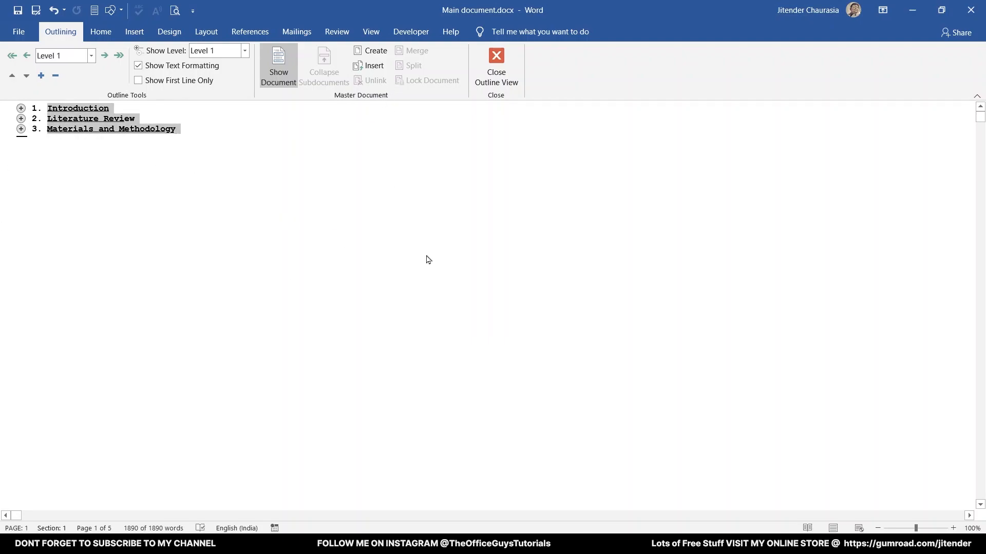
pyautogui.click(374, 50)
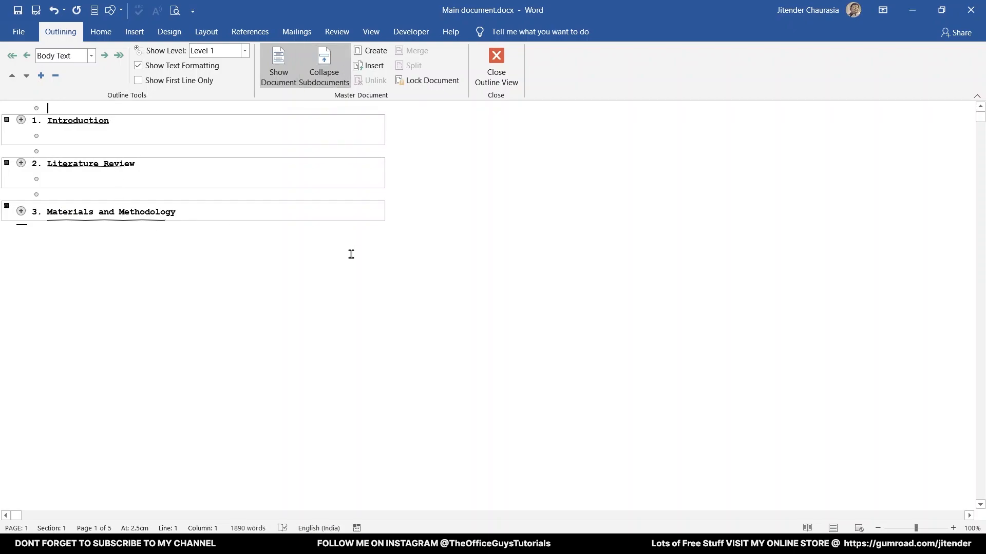
# - Save the master document as a separate file named "Master" in the Splitting Work Documents folder
pyautogui.click(20, 38)
pyautogui.click(46, 208)
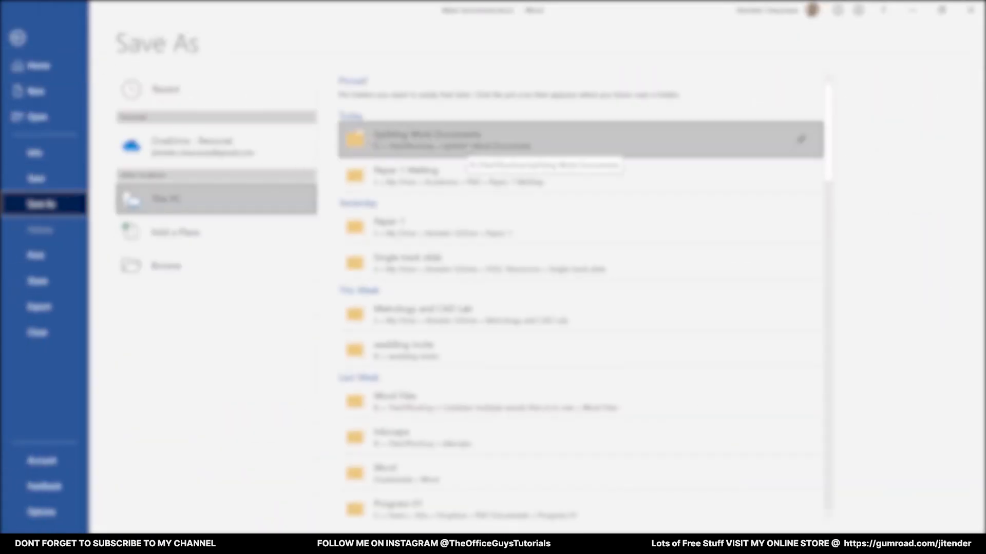
pyautogui.click(468, 147)
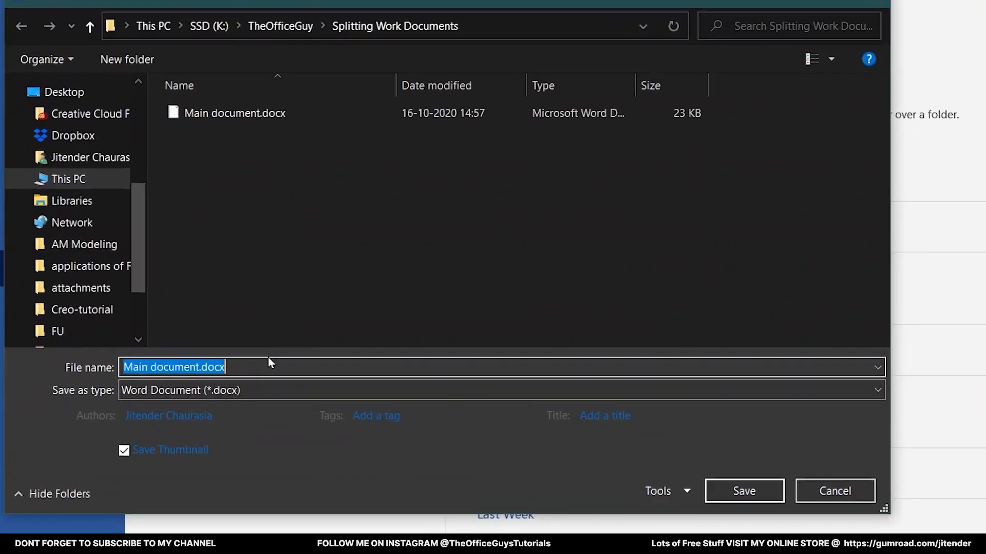
pyautogui.write('Master')
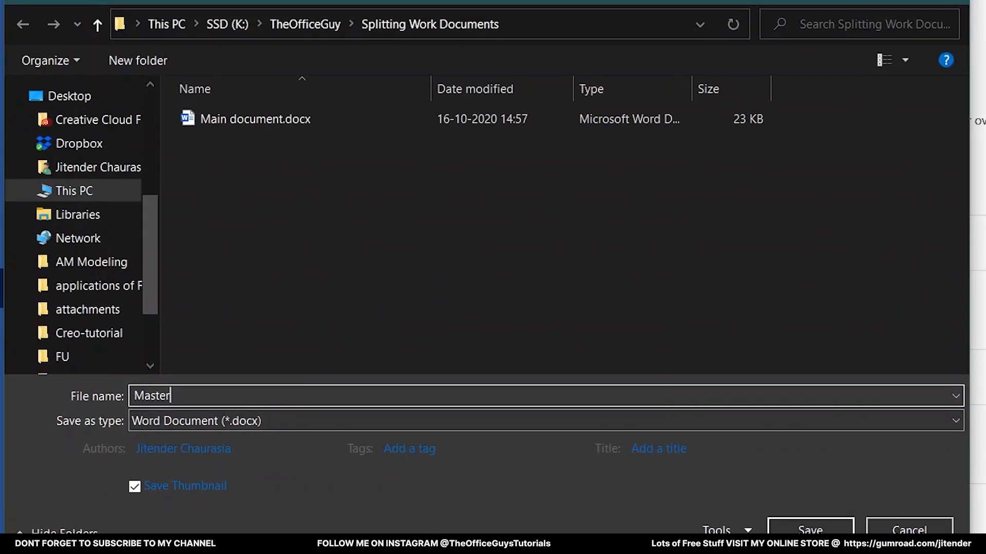
pyautogui.press('Return')
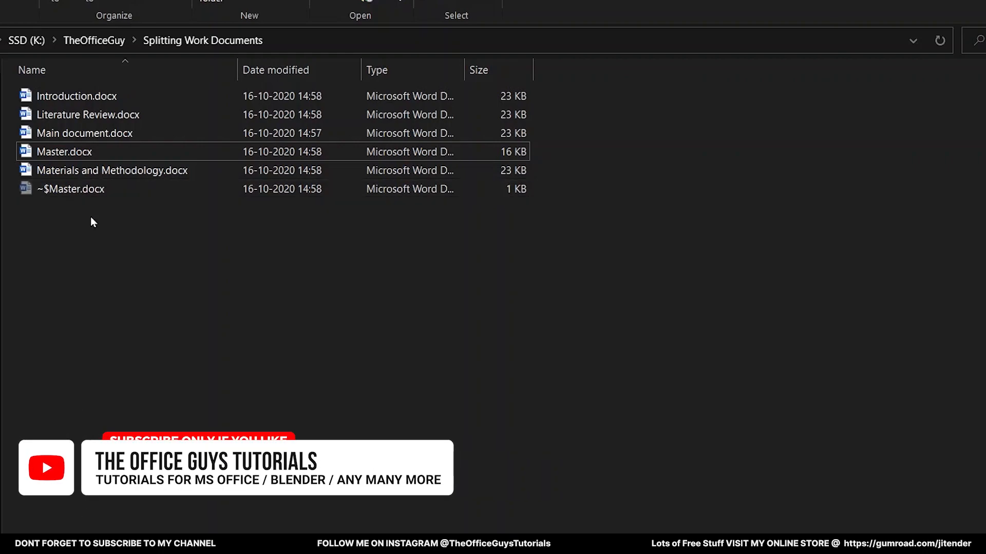
# - Open the Introduction, Literature Review and Materials and Methodology files from the Splitting Work Documents folder and examine their contents
pyautogui.click(93, 136)
pyautogui.doubleClick(102, 96)
pyautogui.click(508, 303)
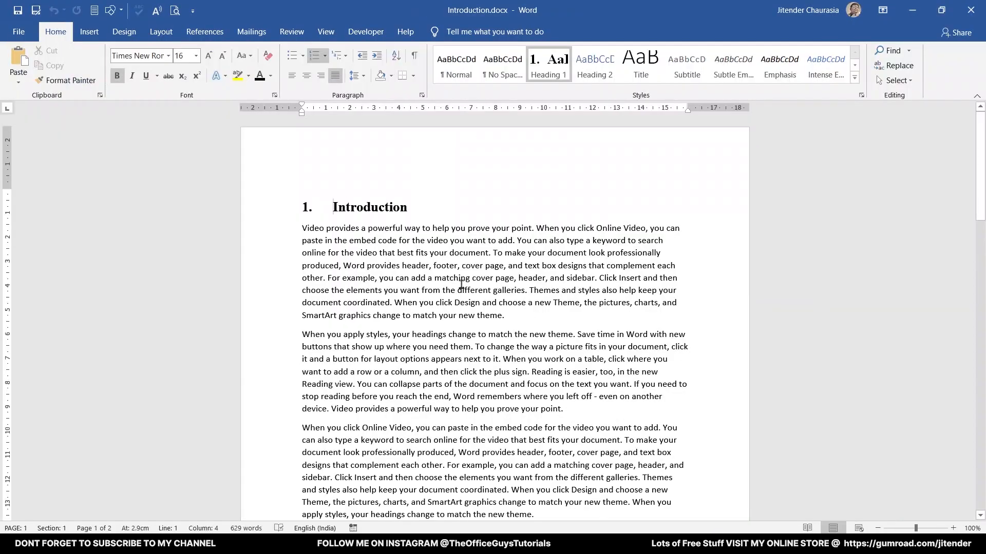
pyautogui.click(461, 267)
pyautogui.scroll(-5, 461, 284)
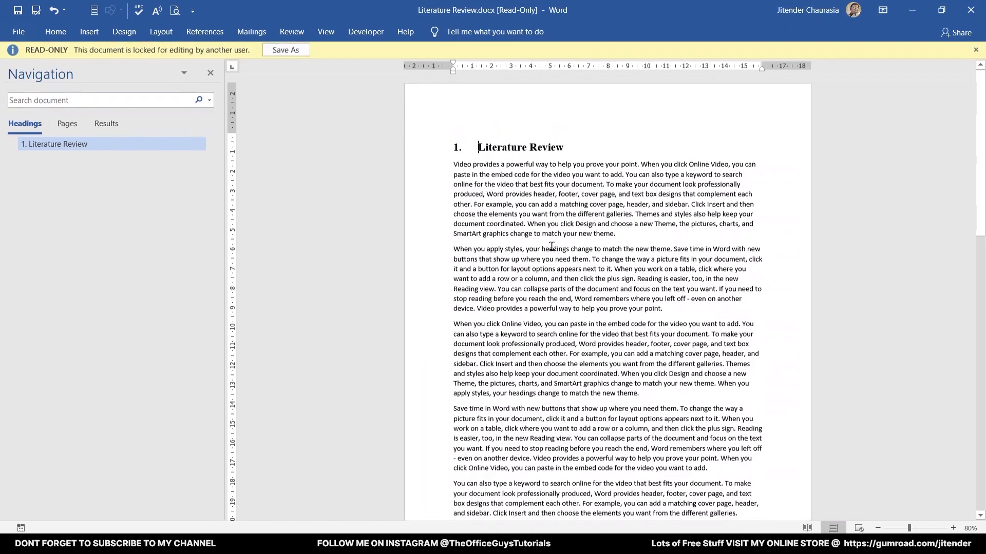
pyautogui.scroll(3, 552, 251)
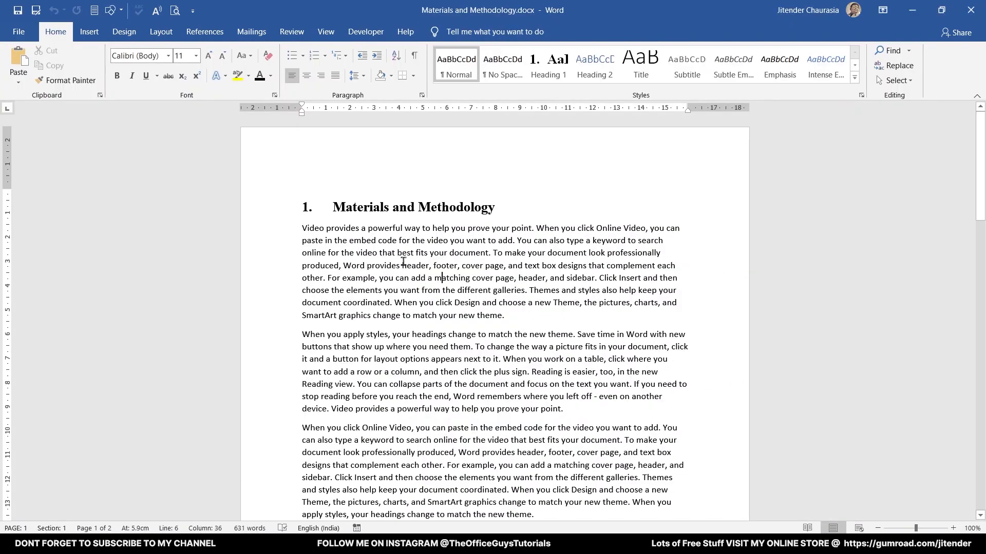
pyautogui.scroll(1, 322, 400)
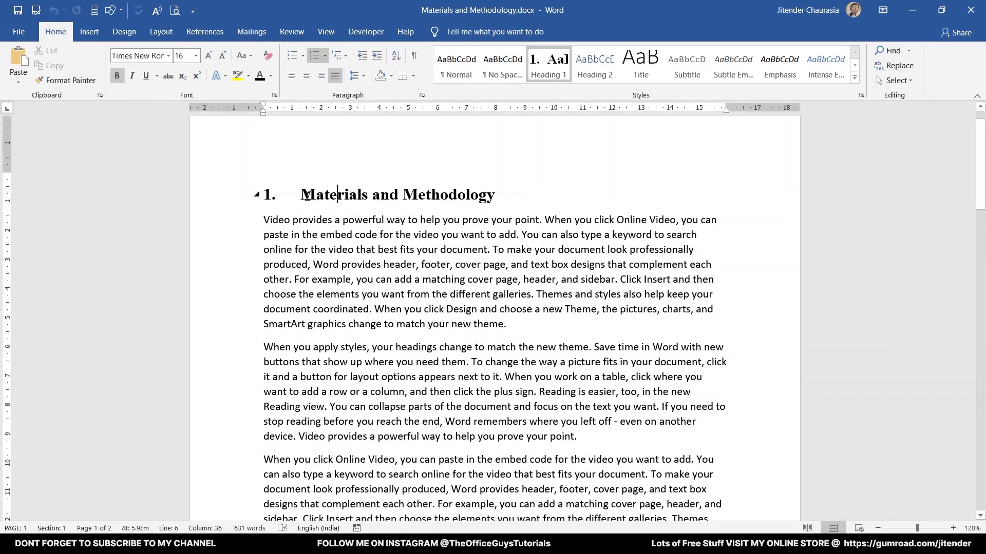
# - Set the numbering value of the Materials and Methodology heading to 2 as the start of a new list
pyautogui.click(268, 199)
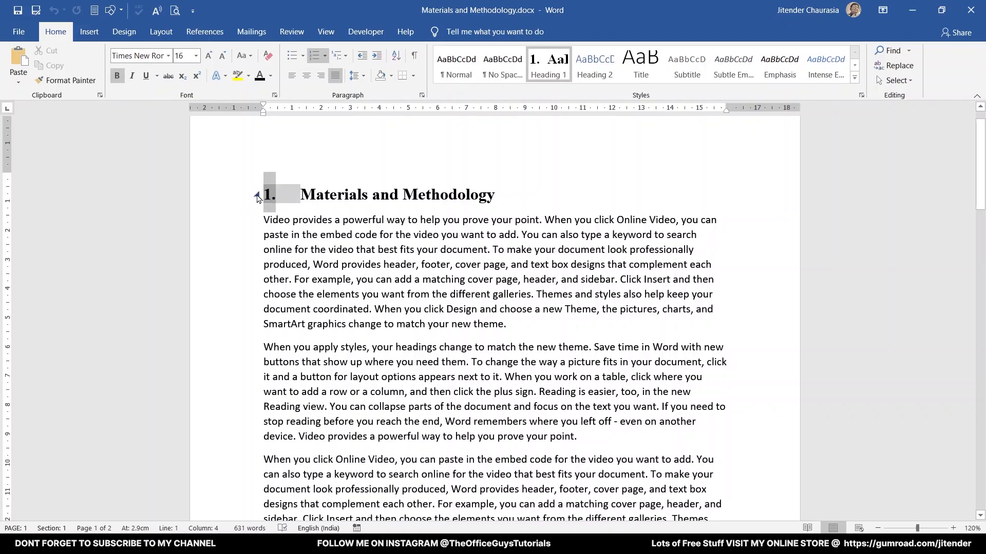
pyautogui.rightClick(270, 195)
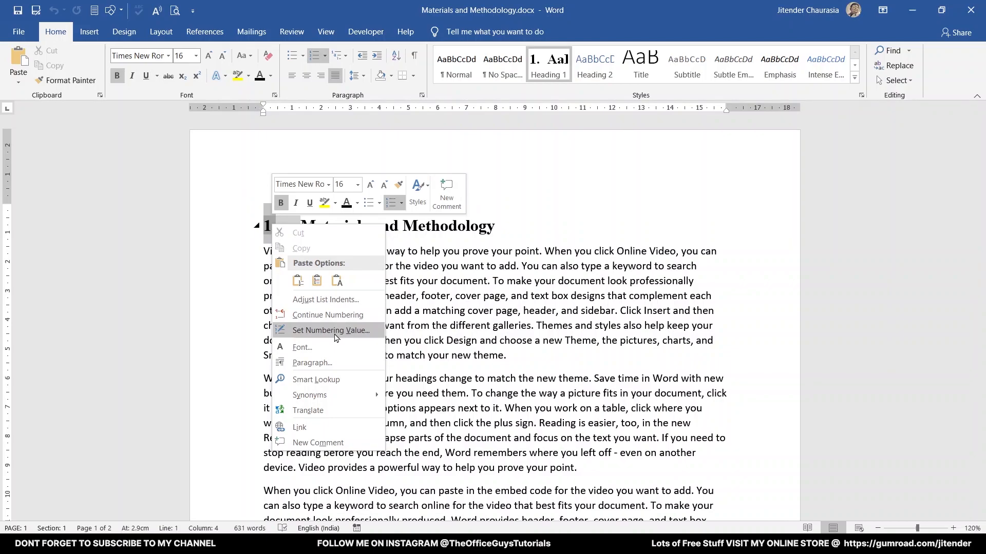
pyautogui.press('Escape')
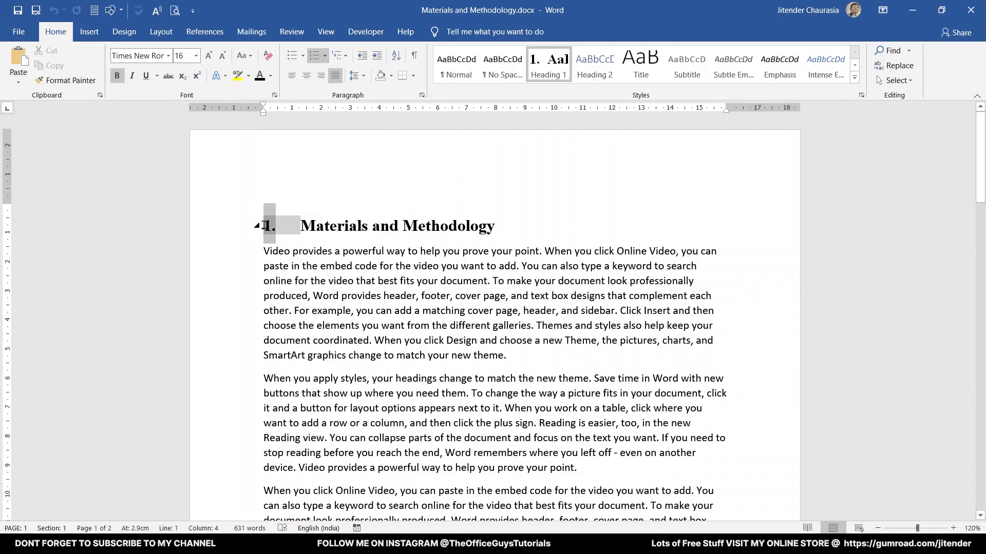
pyautogui.rightClick(266, 225)
pyautogui.click(312, 332)
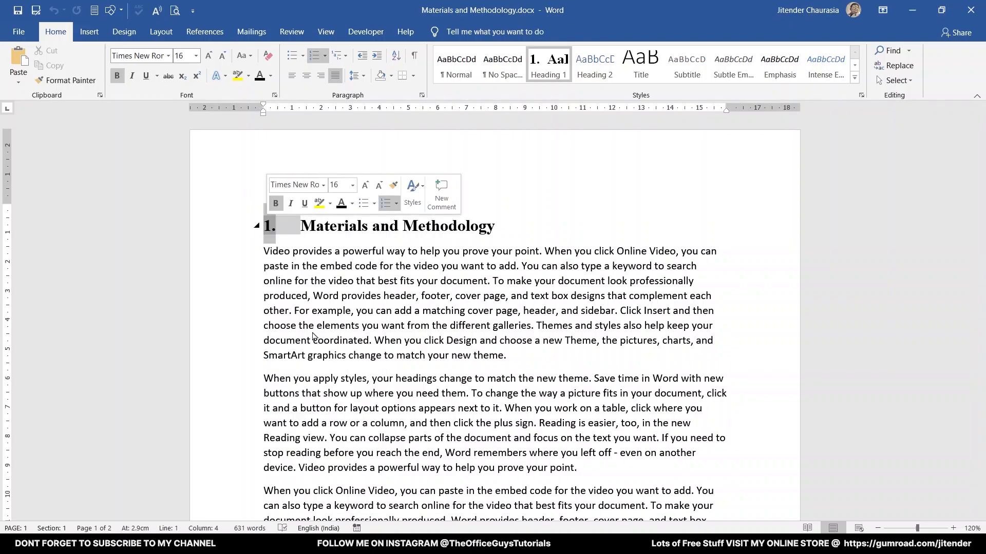
pyautogui.click(464, 275)
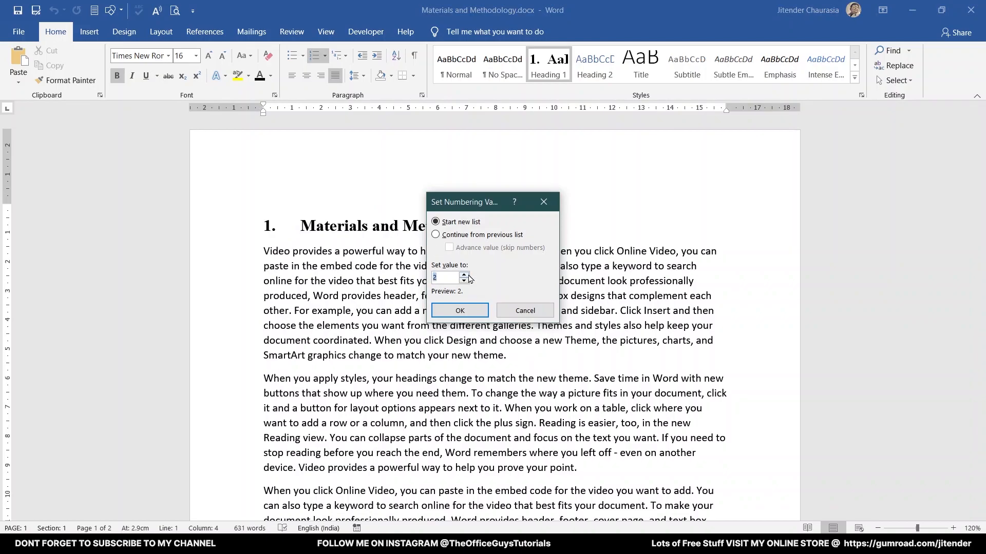
pyautogui.click(459, 311)
pyautogui.click(469, 307)
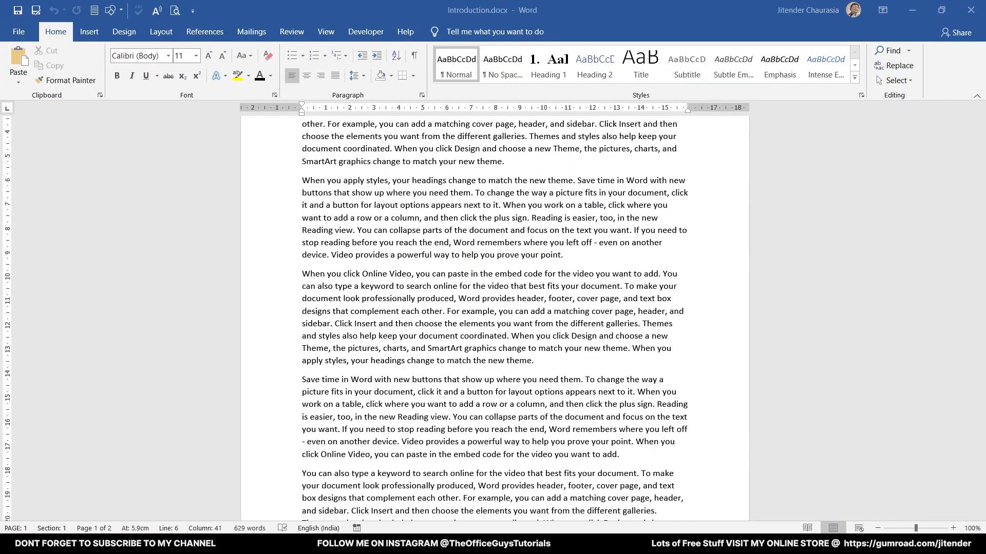
# - Check the heading number at the start of the Introduction document
pyautogui.click(585, 324)
pyautogui.scroll(4, 586, 324)
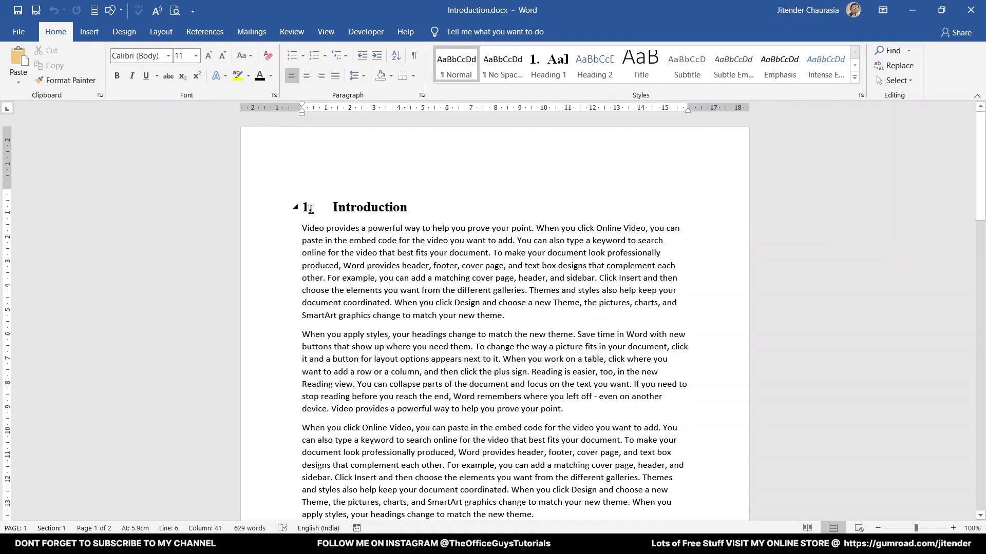
pyautogui.click(307, 207)
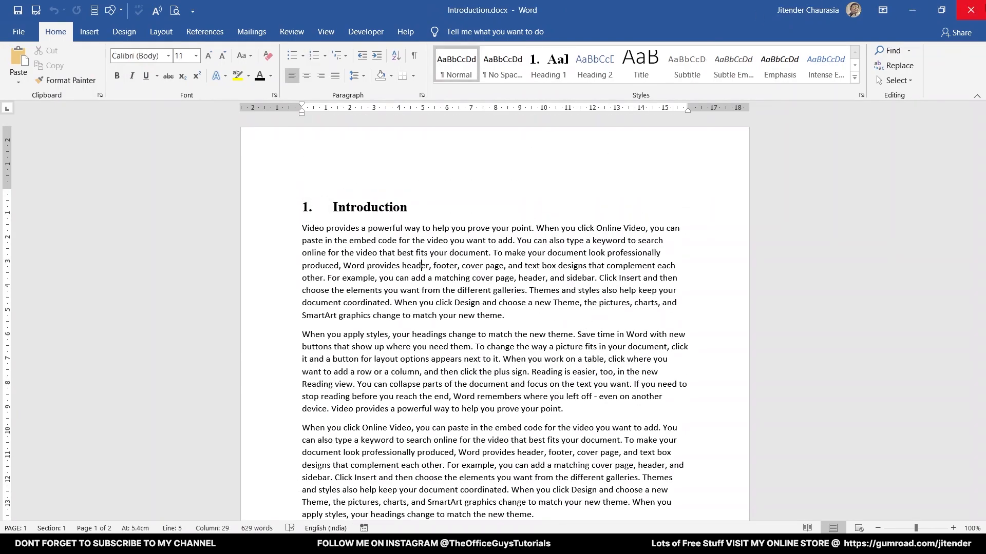